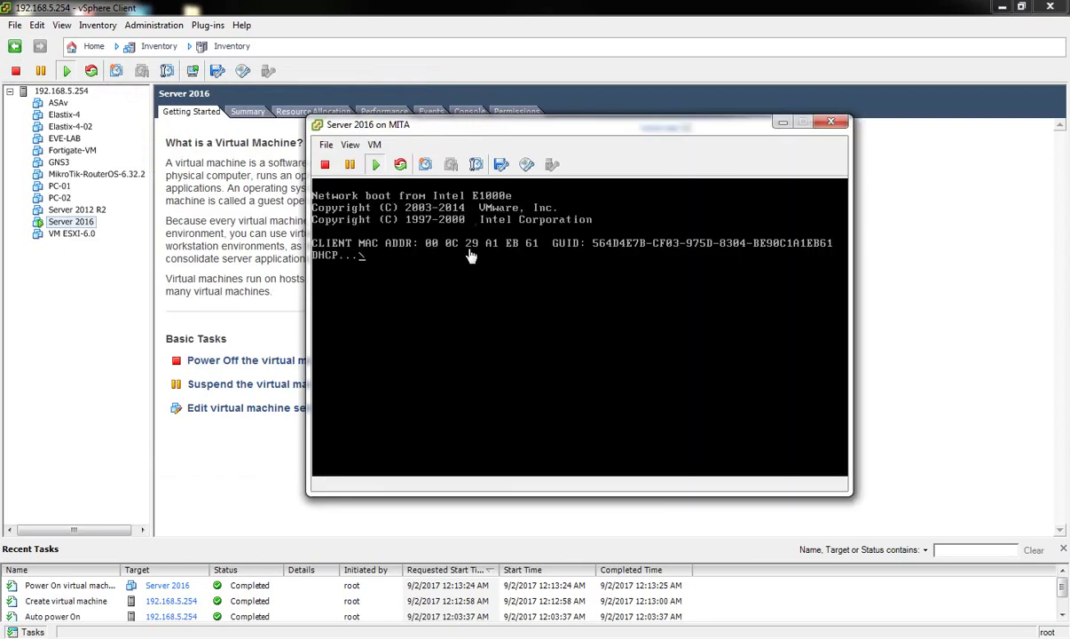
Choose to connect CD/DVD drive 1 to a local ISO image and browse to the MITA Save 02 (G:) drive.
{"action": "left_click", "coordinate": [525, 166]}
{"action": "mouse_move", "coordinate": [607, 182]}
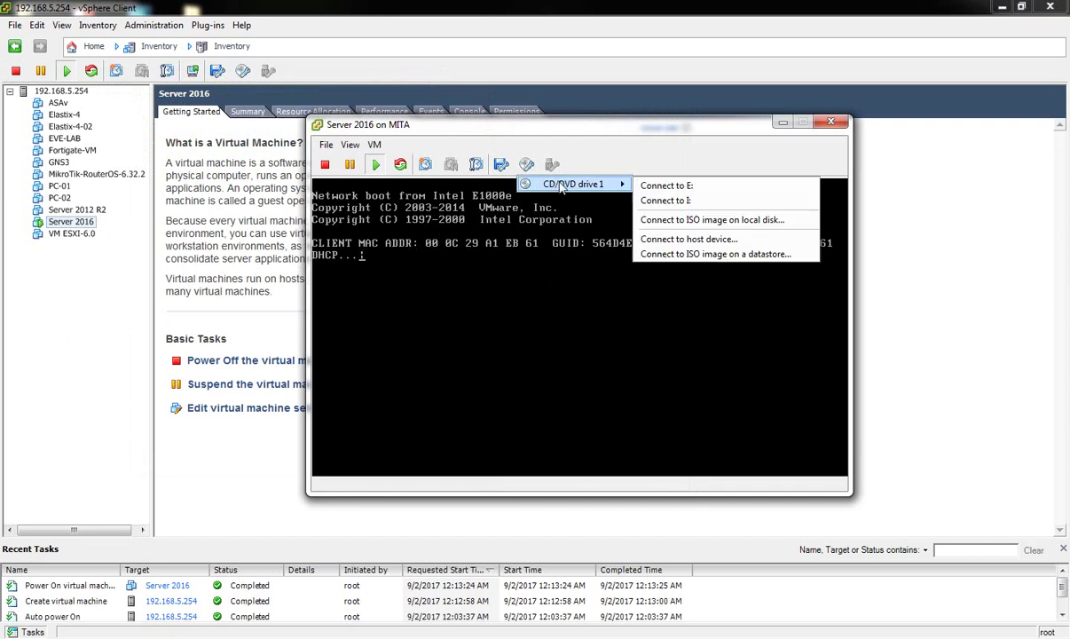
{"action": "left_click", "coordinate": [693, 223]}
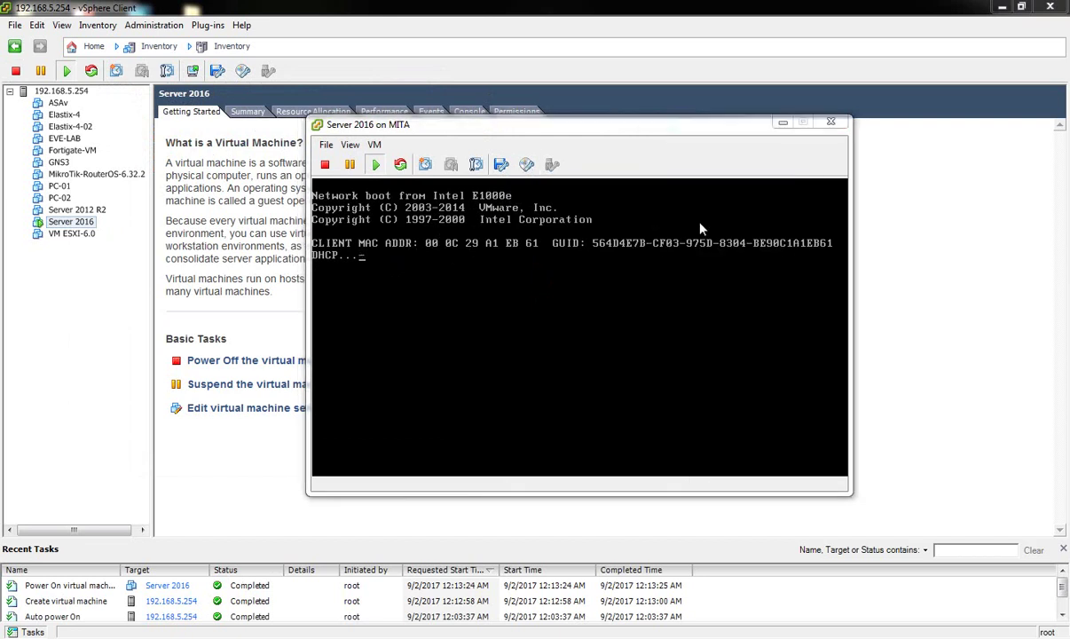
{"action": "left_click_drag", "start_coordinate": [426, 286], "coordinate": [422, 375]}
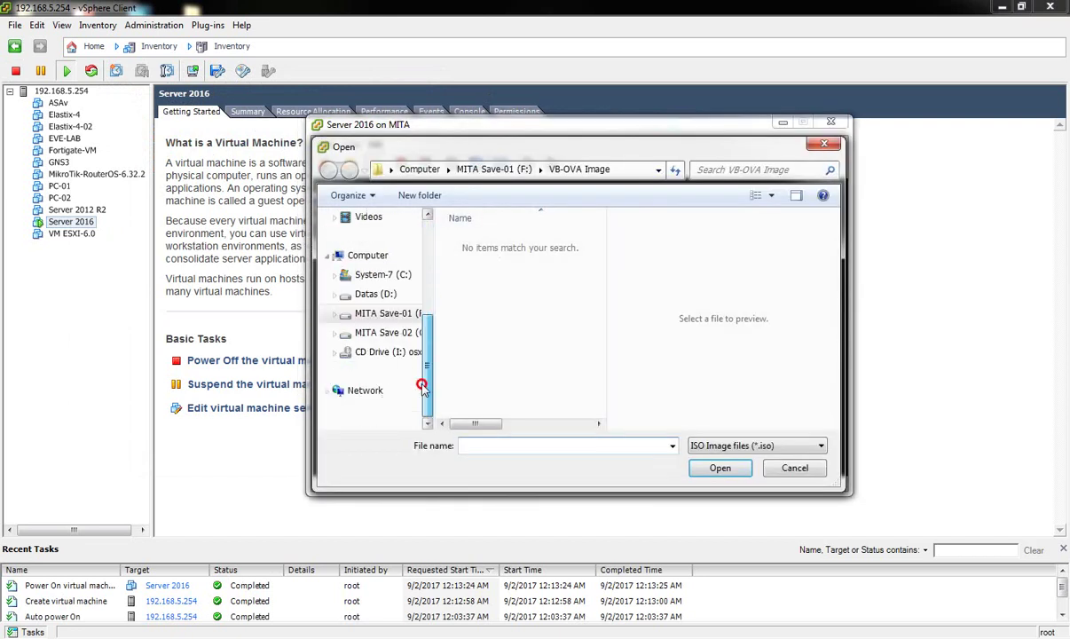
{"action": "left_click", "coordinate": [387, 332]}
{"action": "left_click", "coordinate": [472, 376]}
Attach the Windows Server 2016 ISO from WINDOWS AND SOFTWARE ISO > Microsoft Server Image.
{"action": "key", "text": "w"}
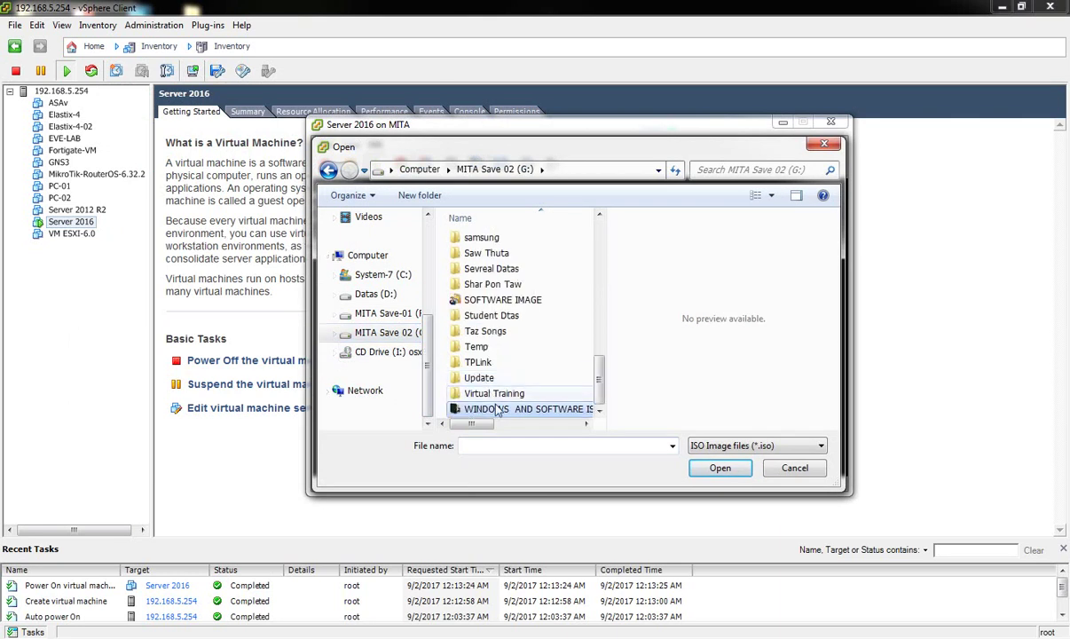
{"action": "key", "text": "Return"}
{"action": "left_click", "coordinate": [497, 337]}
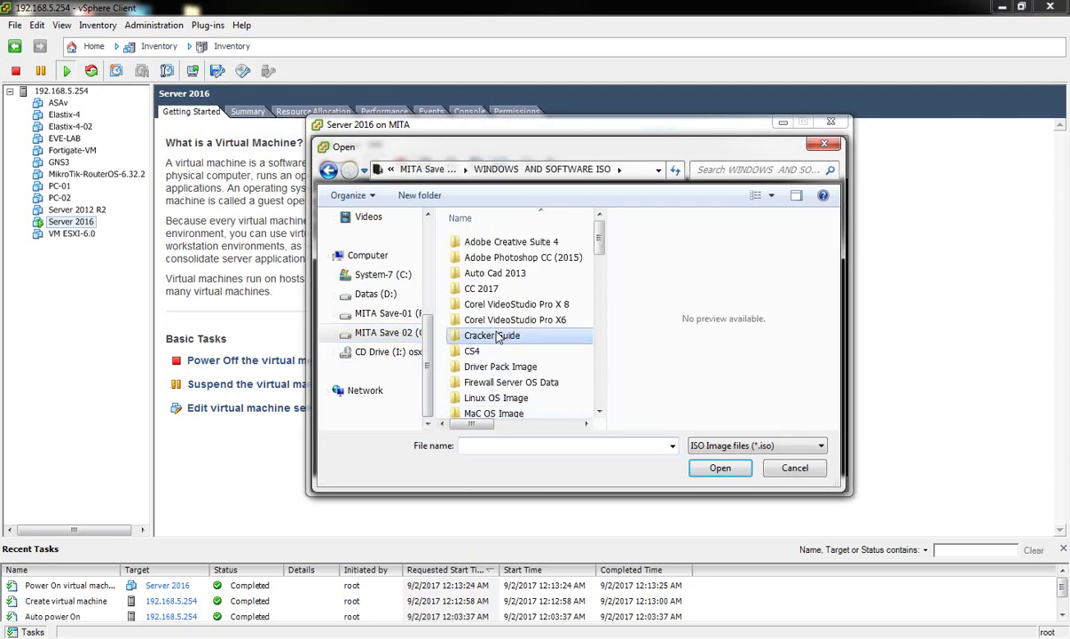
{"action": "key", "text": "m"}
{"action": "double_click", "coordinate": [509, 284]}
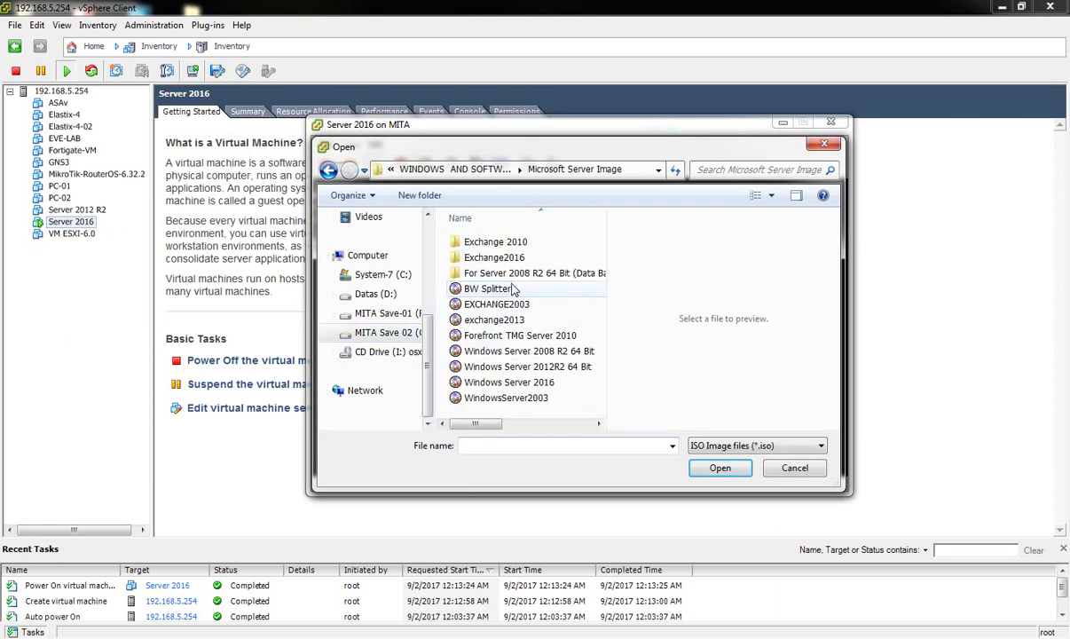
{"action": "left_click", "coordinate": [524, 383]}
{"action": "left_click", "coordinate": [719, 468]}
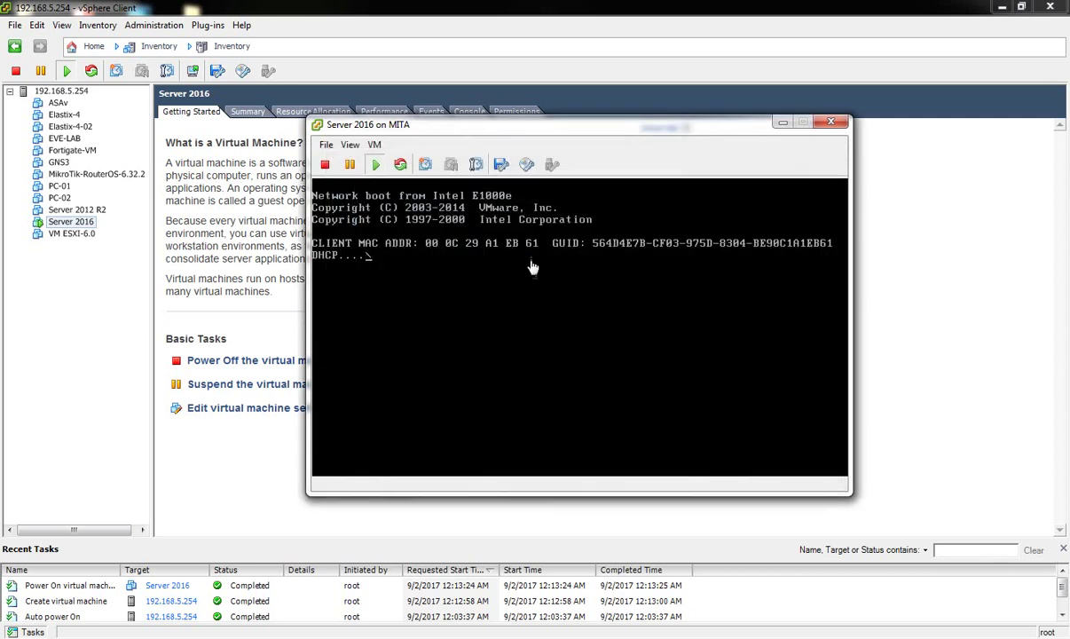
Put the VM console in full screen and reboot the VM with Ctrl+Alt+Insert to boot the ISO.
{"action": "left_click", "coordinate": [348, 146]}
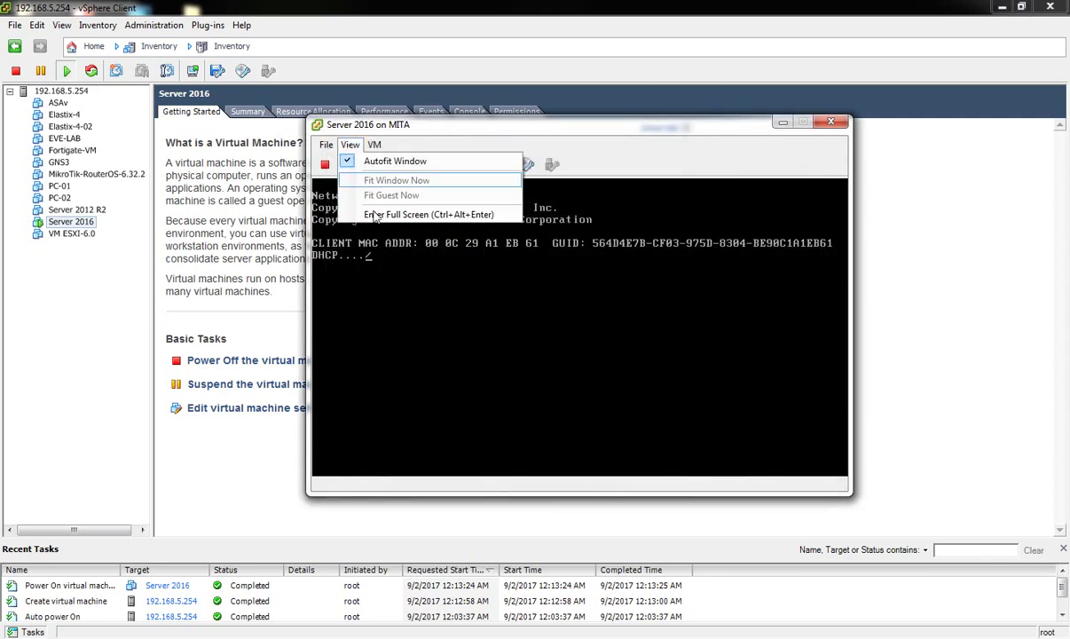
{"action": "left_click", "coordinate": [380, 217]}
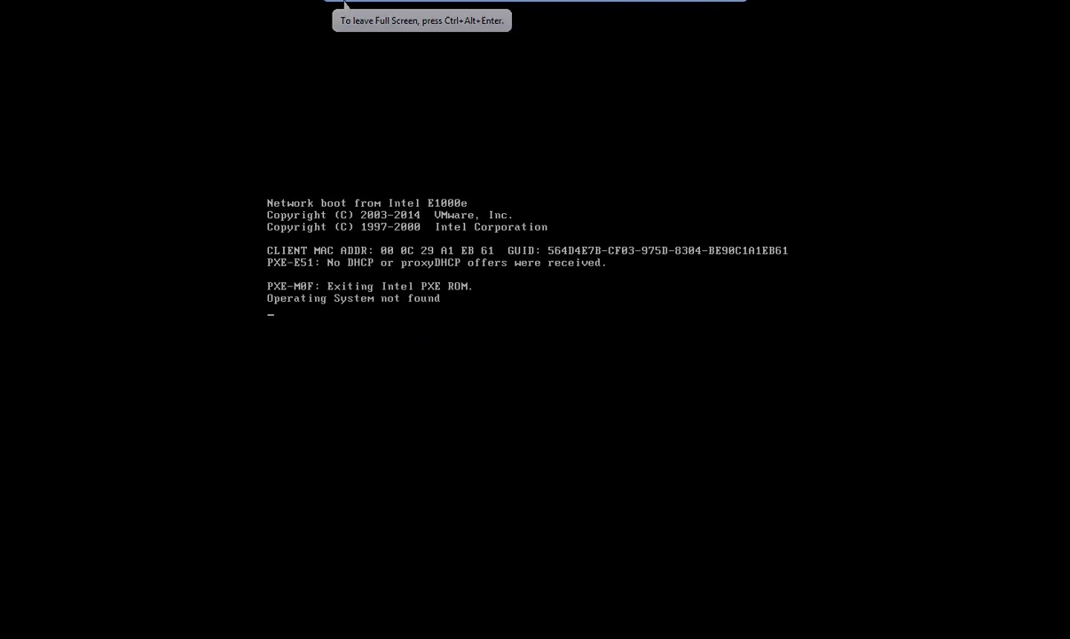
{"action": "key", "text": "ctrl+alt+Insert"}
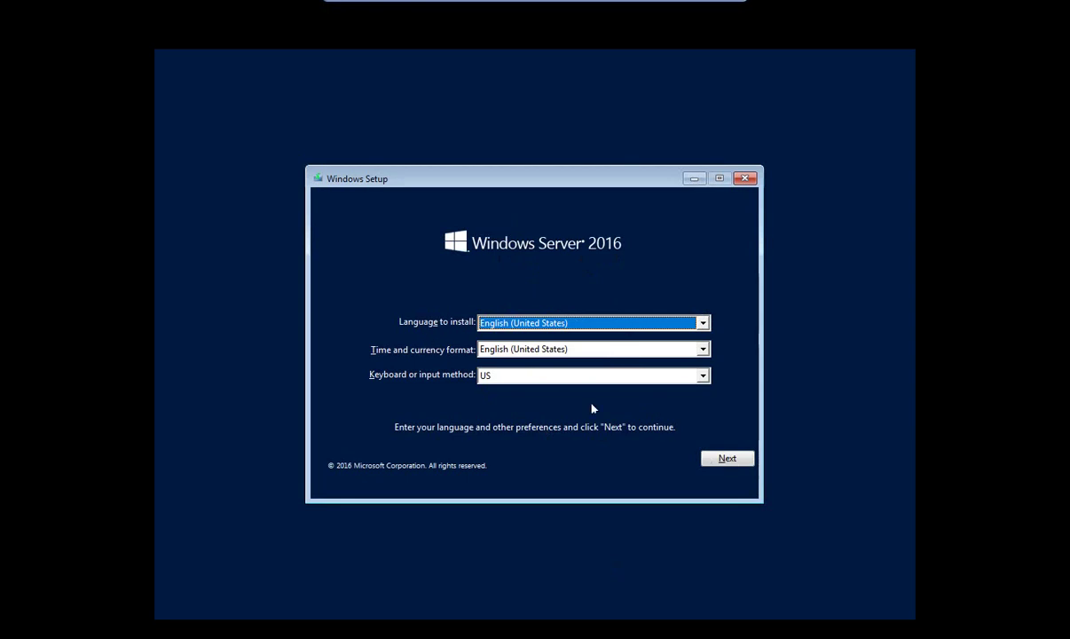
Keep the default language, install Datacenter Evaluation (Desktop Experience), and accept the license terms.
{"action": "left_click", "coordinate": [729, 462]}
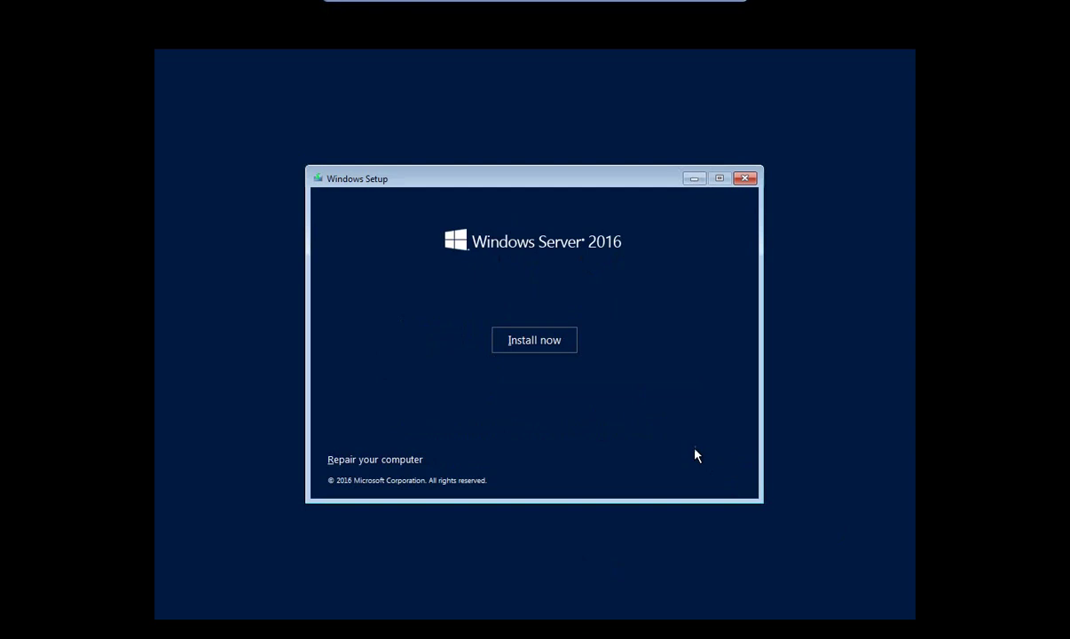
{"action": "left_click", "coordinate": [521, 344]}
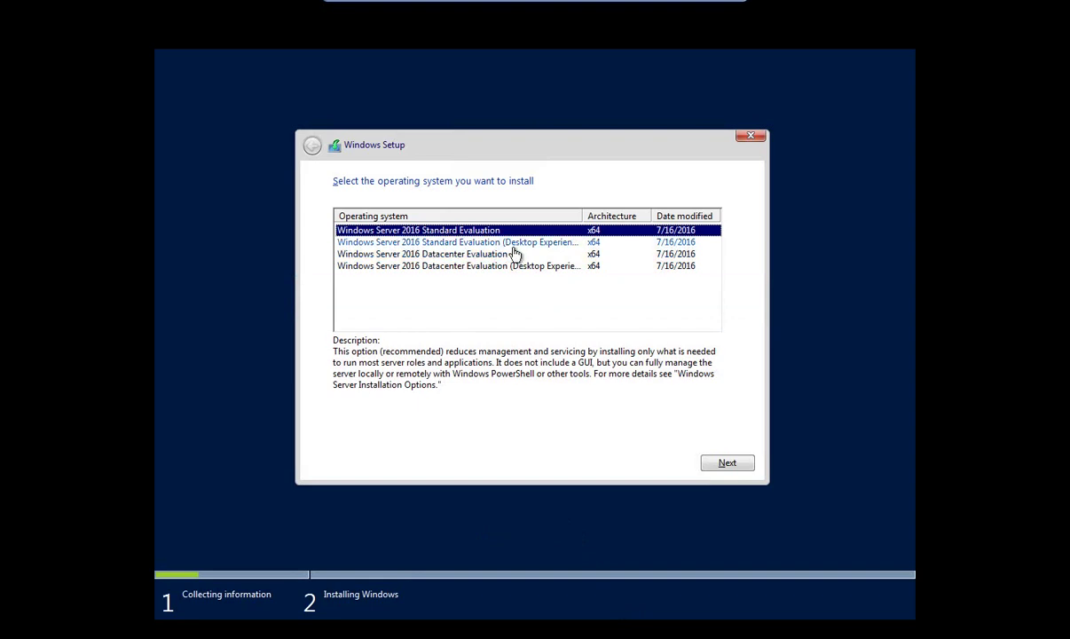
{"action": "left_click", "coordinate": [497, 268]}
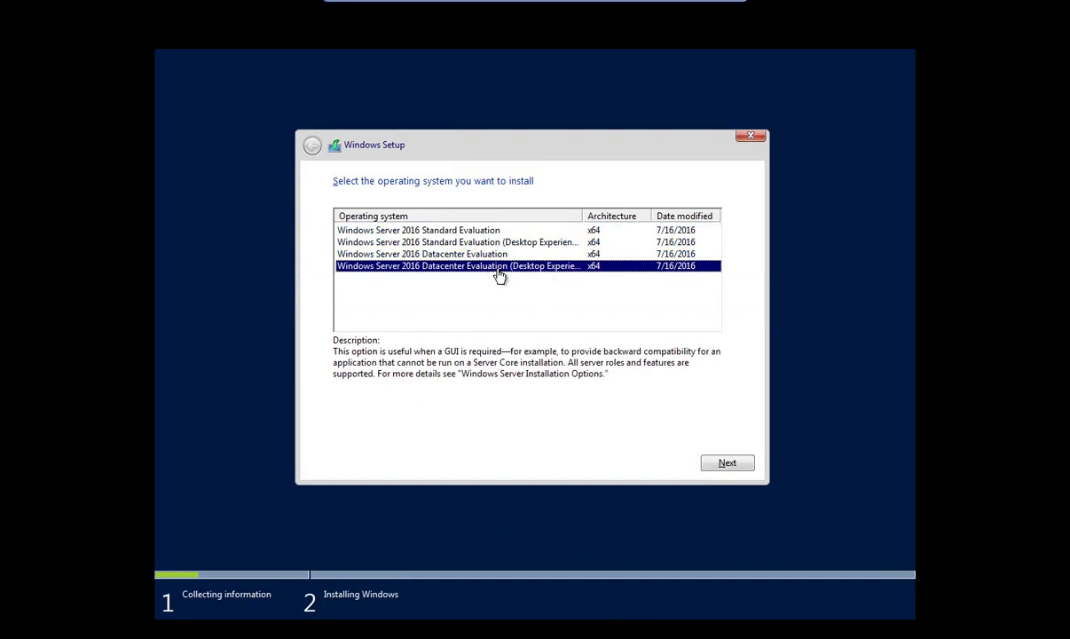
{"action": "left_click_drag", "start_coordinate": [583, 212], "coordinate": [612, 211]}
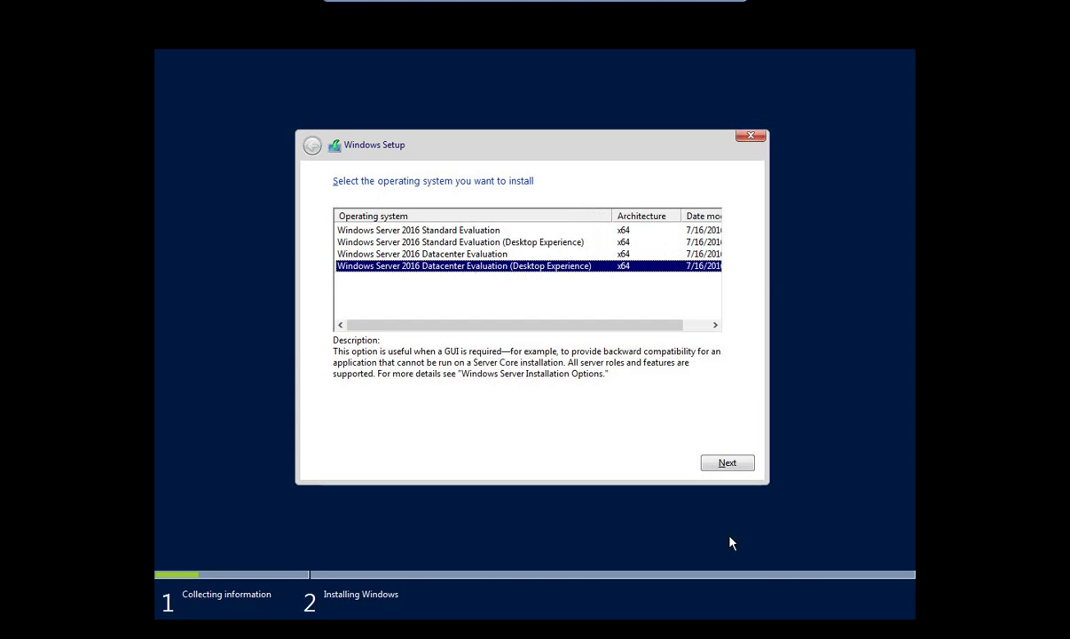
{"action": "left_click", "coordinate": [725, 462]}
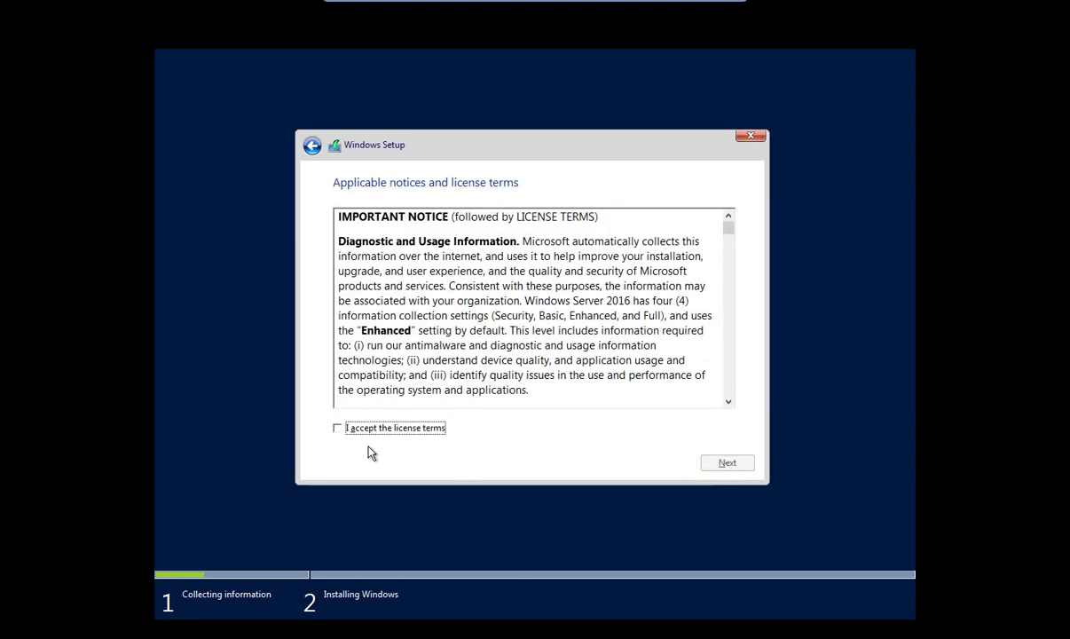
{"action": "left_click", "coordinate": [384, 429]}
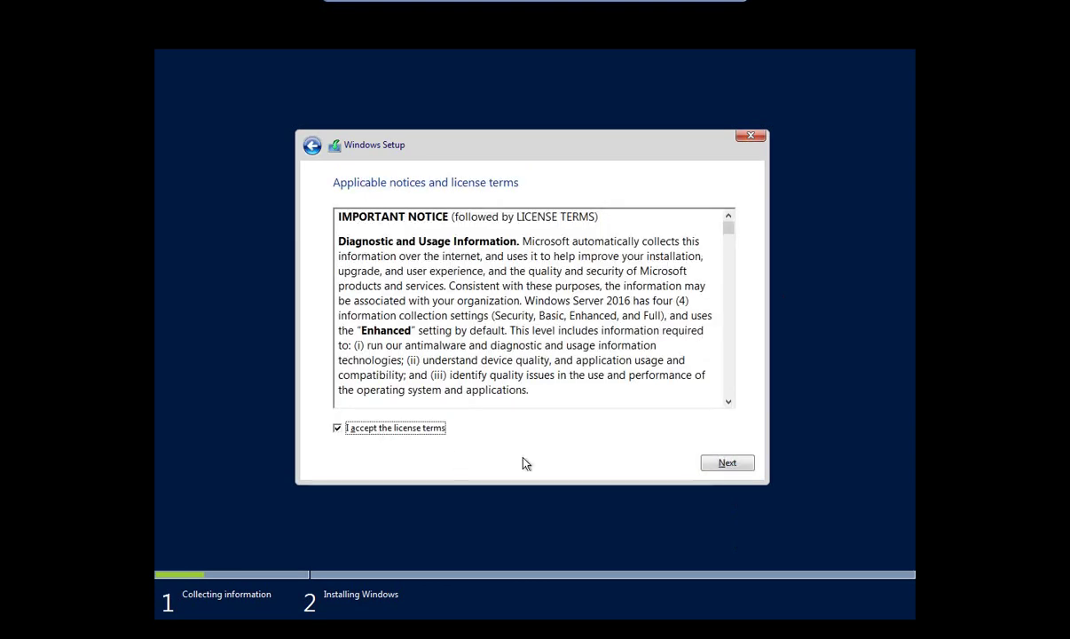
{"action": "left_click", "coordinate": [723, 467]}
Choose Custom install and create a 20960 MB partition, allowing extra system partitions.
{"action": "left_click", "coordinate": [451, 321]}
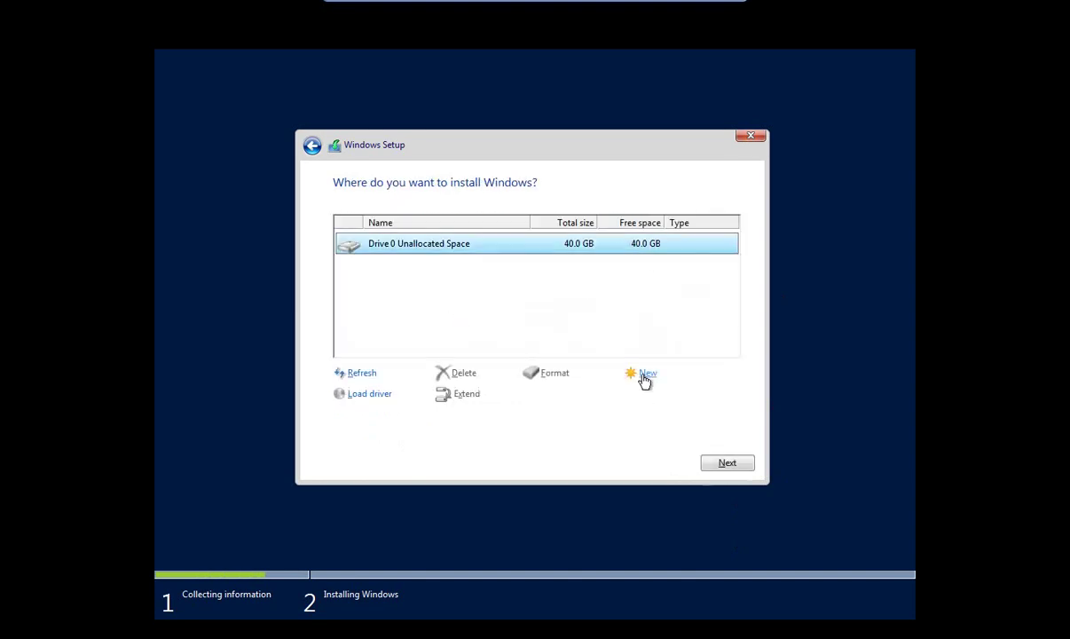
{"action": "left_click", "coordinate": [644, 375]}
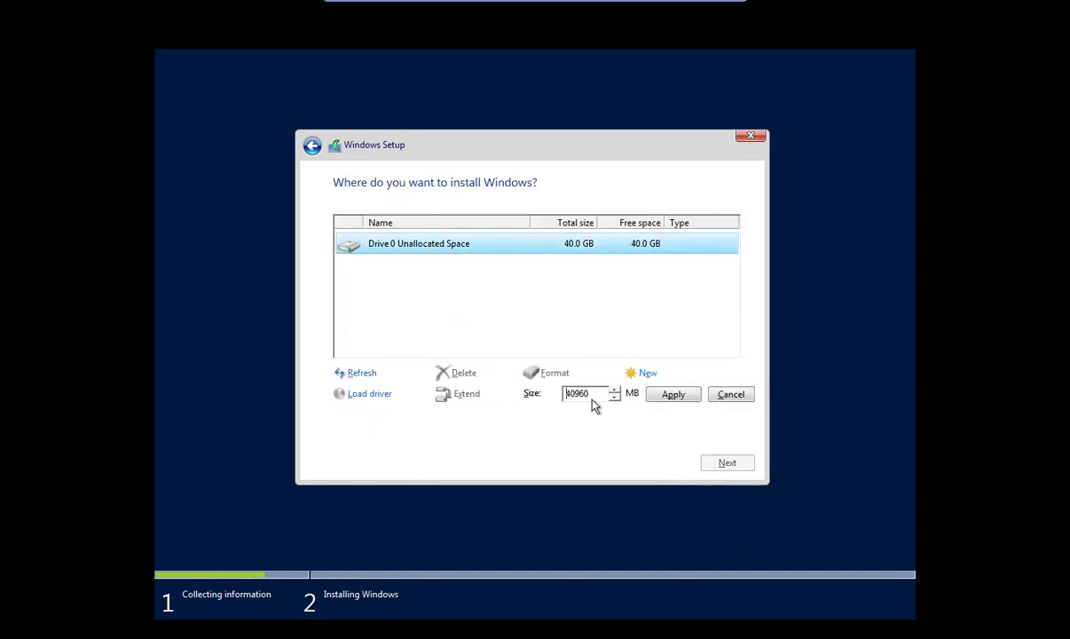
{"action": "key", "text": "Home"}
{"action": "key", "text": "Delete"}
{"action": "key", "text": "Delete"}
{"action": "type", "text": "2"}
{"action": "left_click", "coordinate": [665, 396]}
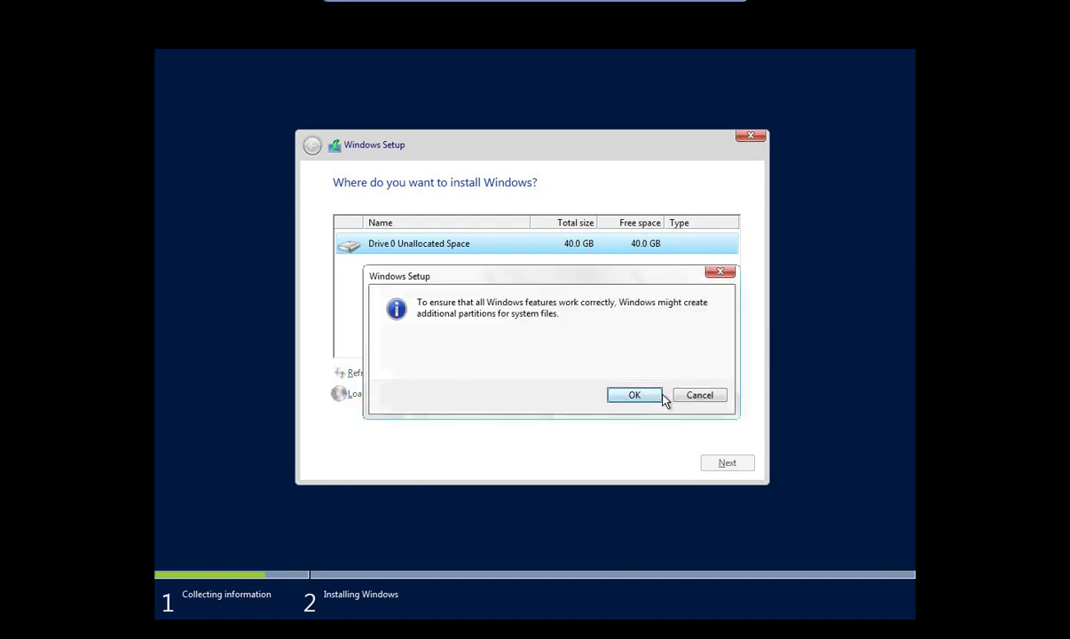
{"action": "left_click", "coordinate": [634, 394]}
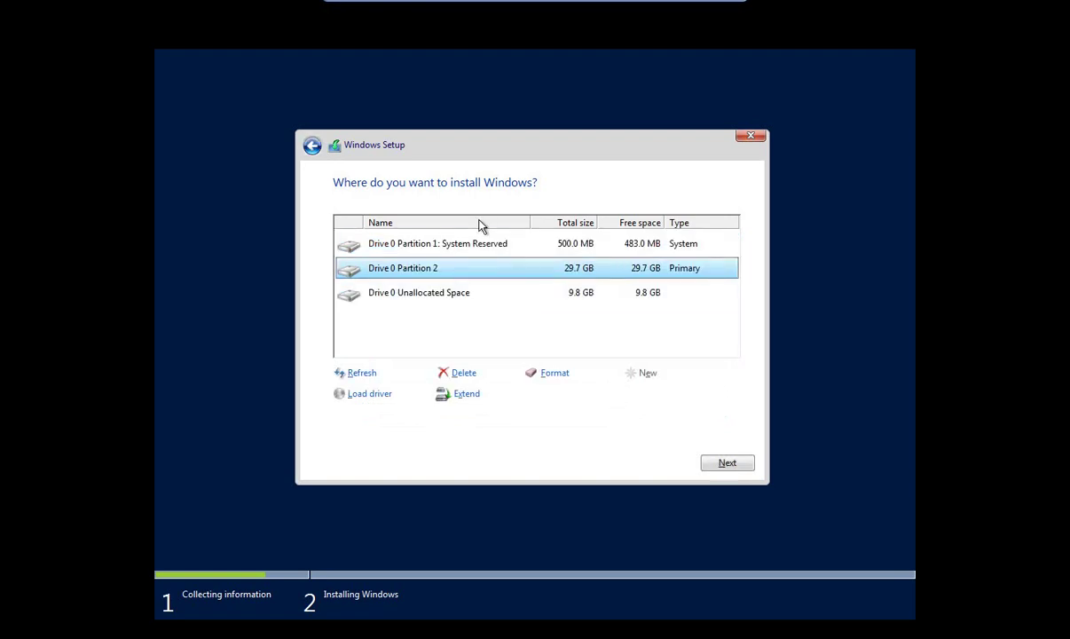
Review the System Reserved partition and Partition 2 in the drive list.
{"action": "left_click", "coordinate": [504, 245]}
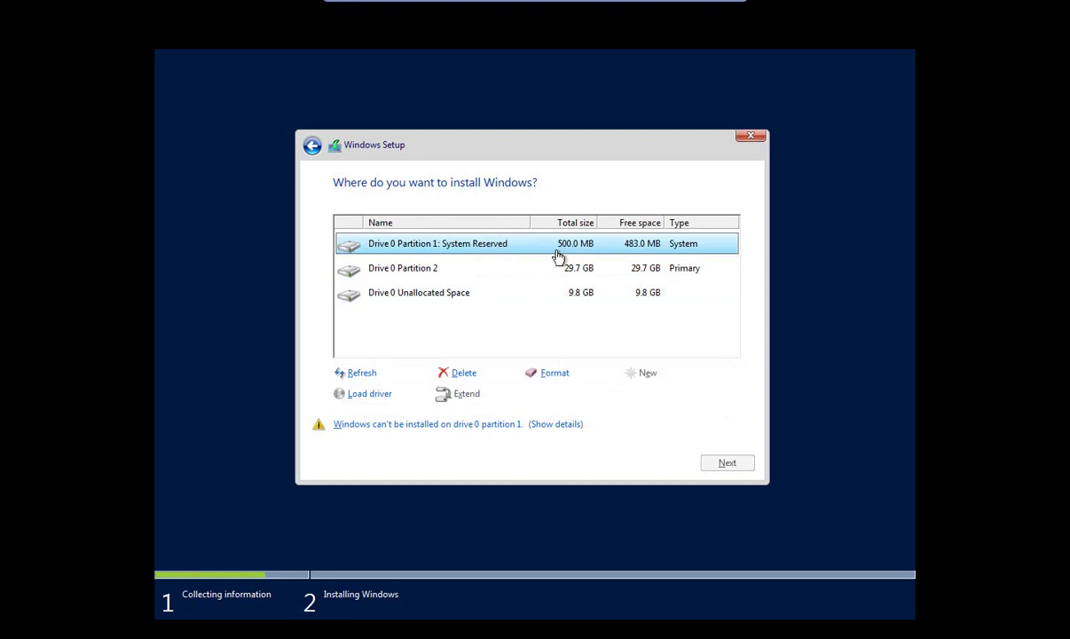
{"action": "left_click", "coordinate": [448, 270]}
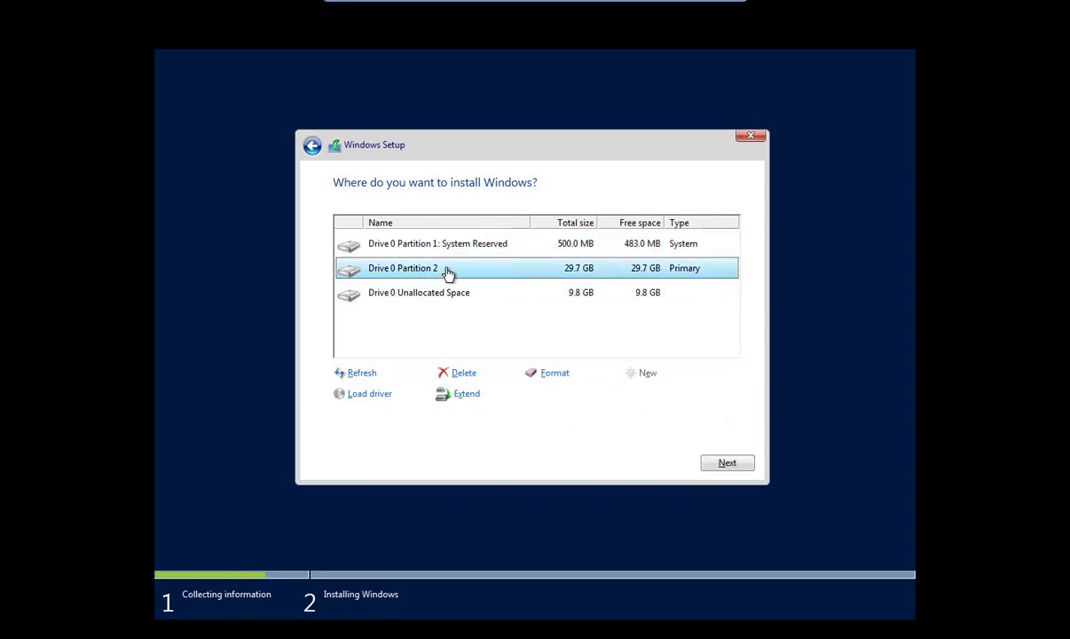
{"action": "left_click", "coordinate": [496, 252]}
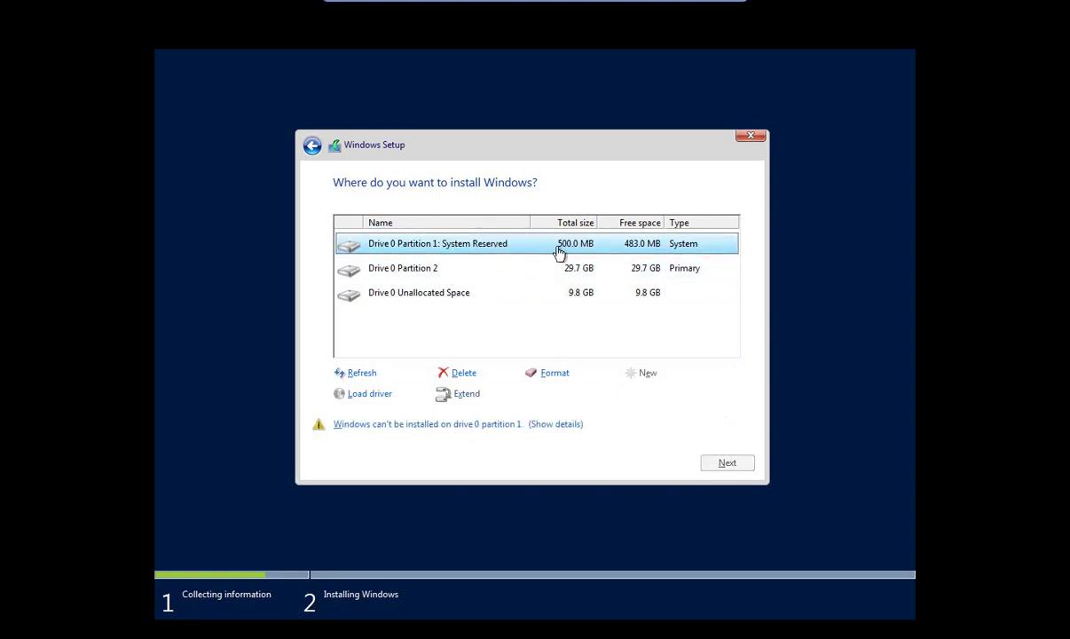
{"action": "left_click", "coordinate": [494, 267]}
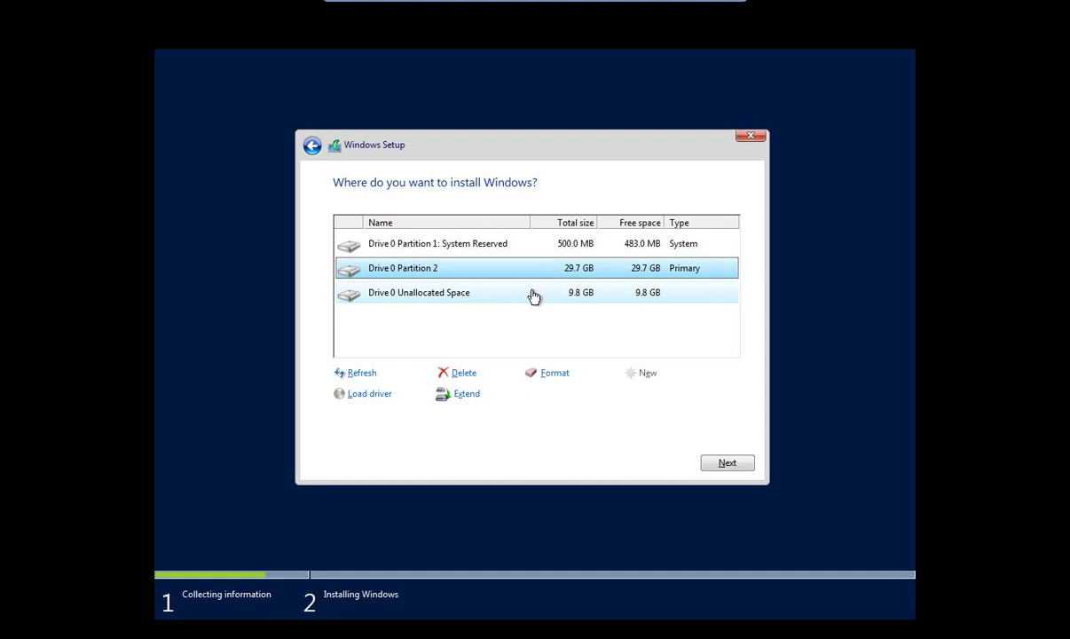
Create and format Partition 3 from the remaining 9.8 GB, then install Windows on Drive 0 Partition 2.
{"action": "left_click", "coordinate": [535, 294]}
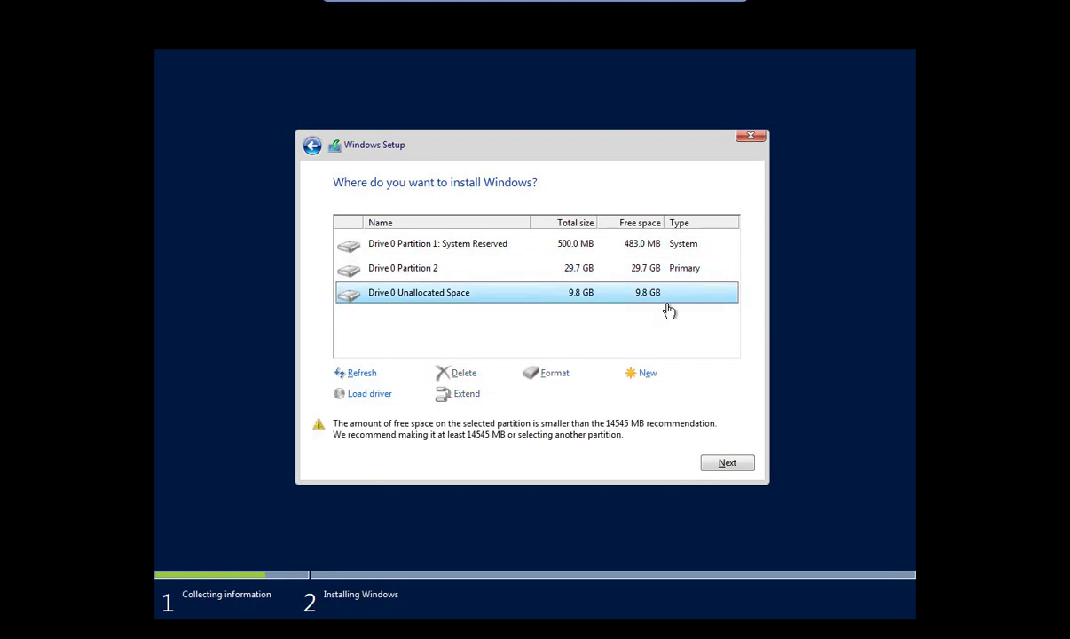
{"action": "left_click", "coordinate": [647, 374]}
{"action": "left_click", "coordinate": [663, 397]}
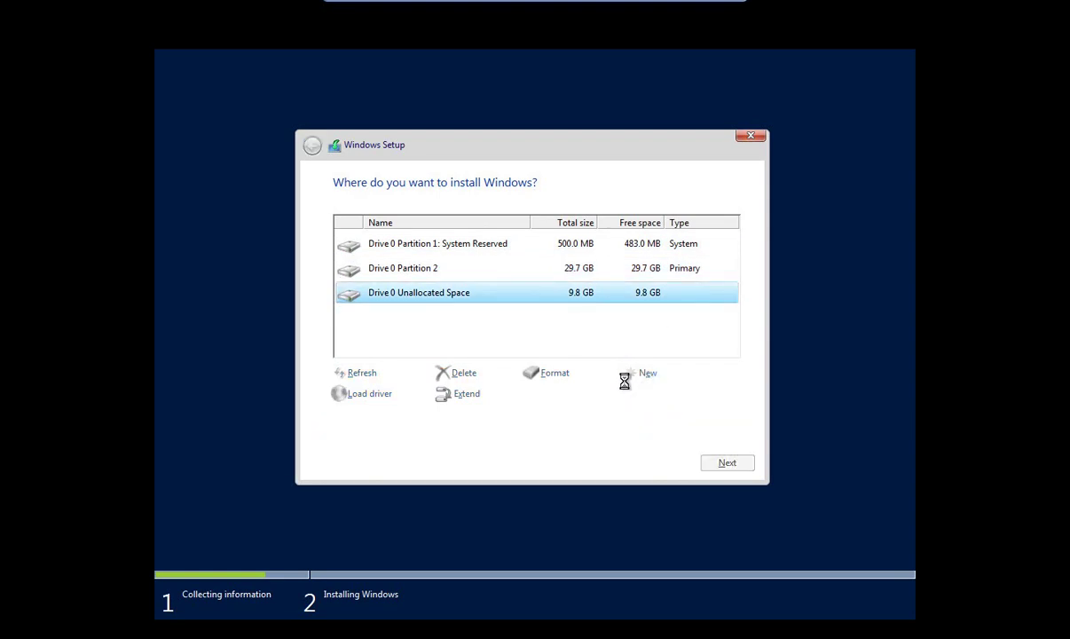
{"action": "left_click", "coordinate": [555, 370]}
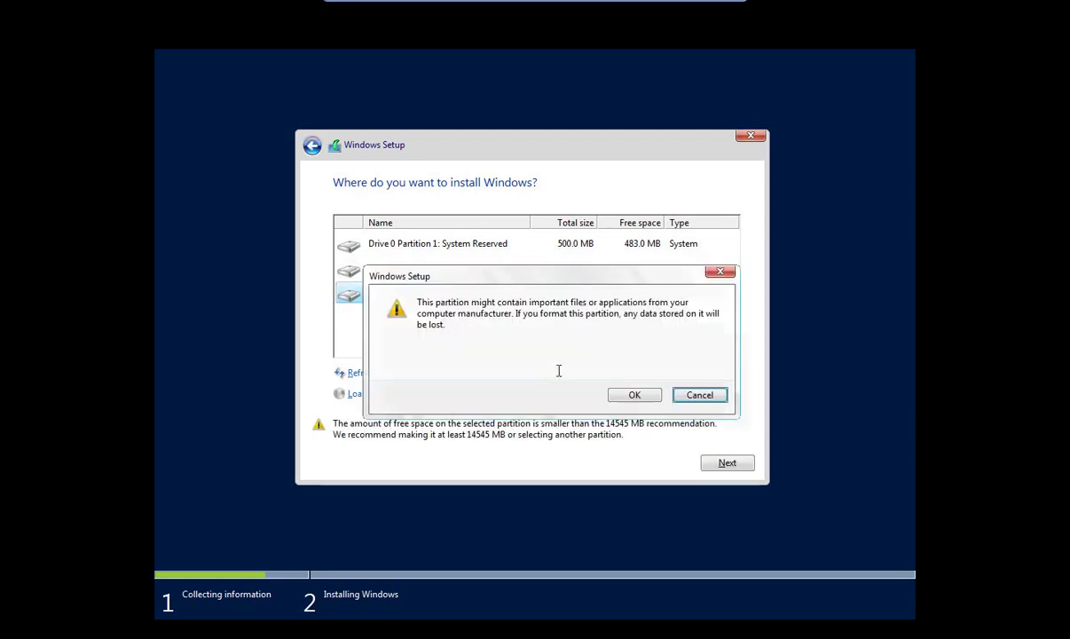
{"action": "left_click", "coordinate": [625, 394]}
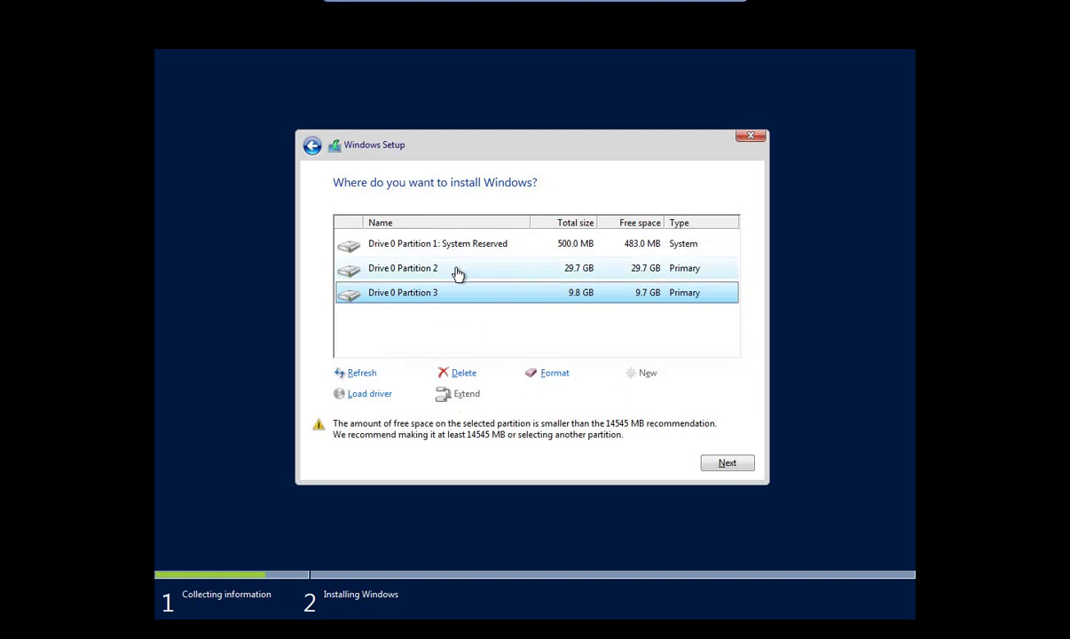
{"action": "left_click", "coordinate": [575, 270]}
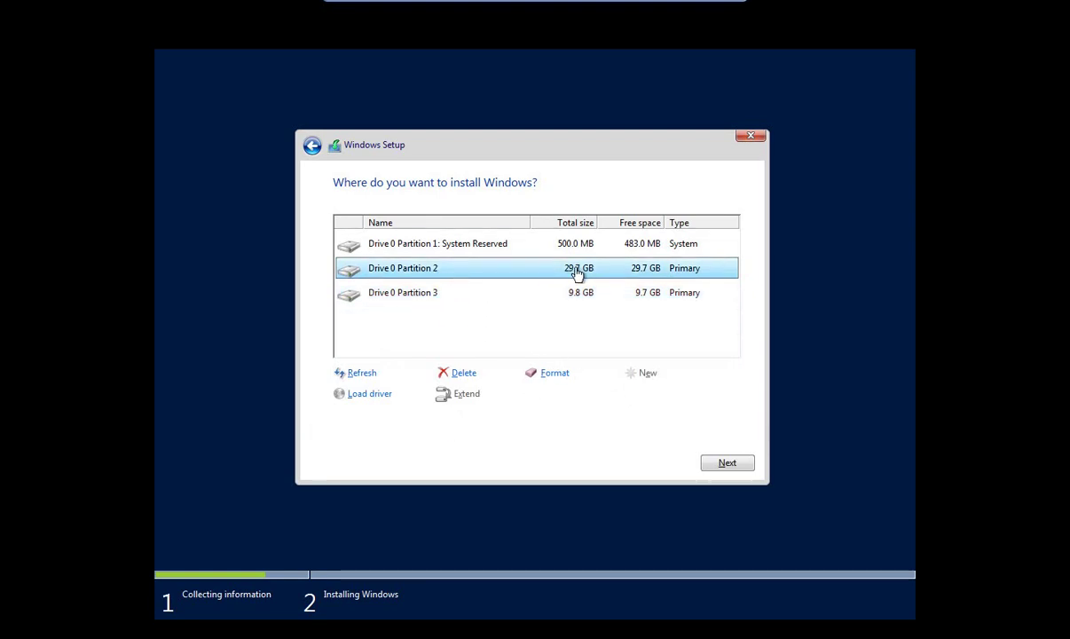
{"action": "left_click", "coordinate": [727, 463]}
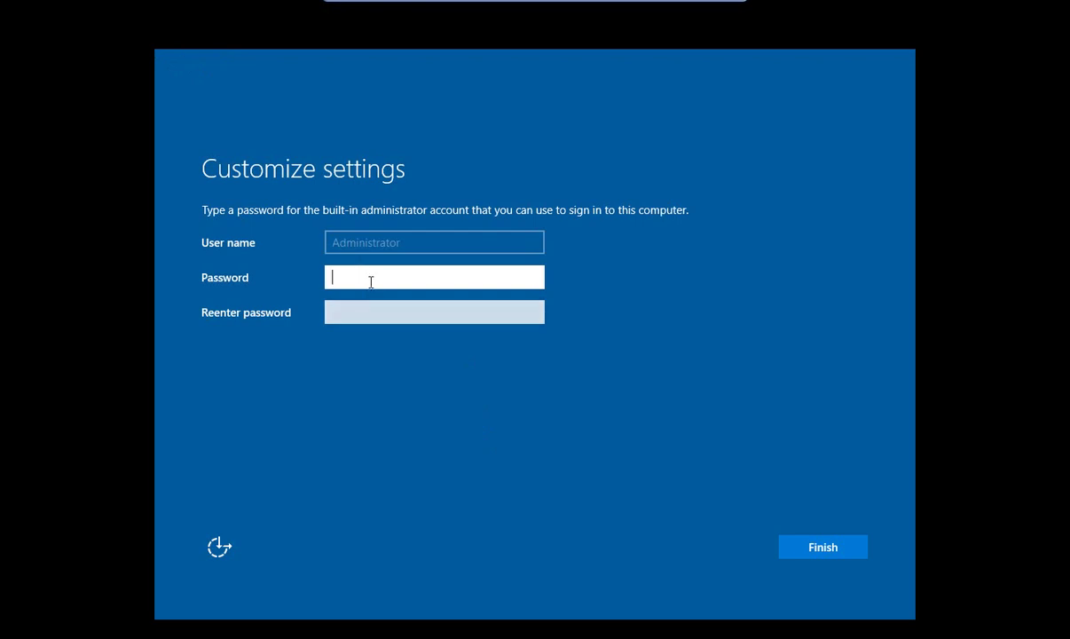
Enter and confirm the Administrator password, then finish setup.
{"action": "type", "text": "P@ssw0rd12"}
{"action": "key", "text": "Tab"}
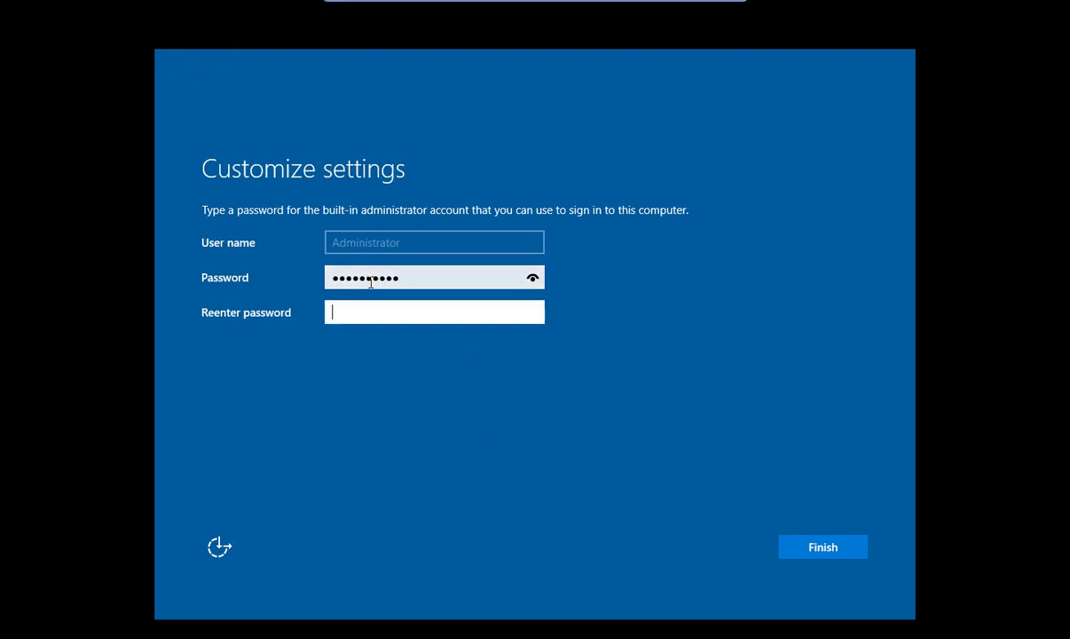
{"action": "type", "text": "P@ssw0rd12"}
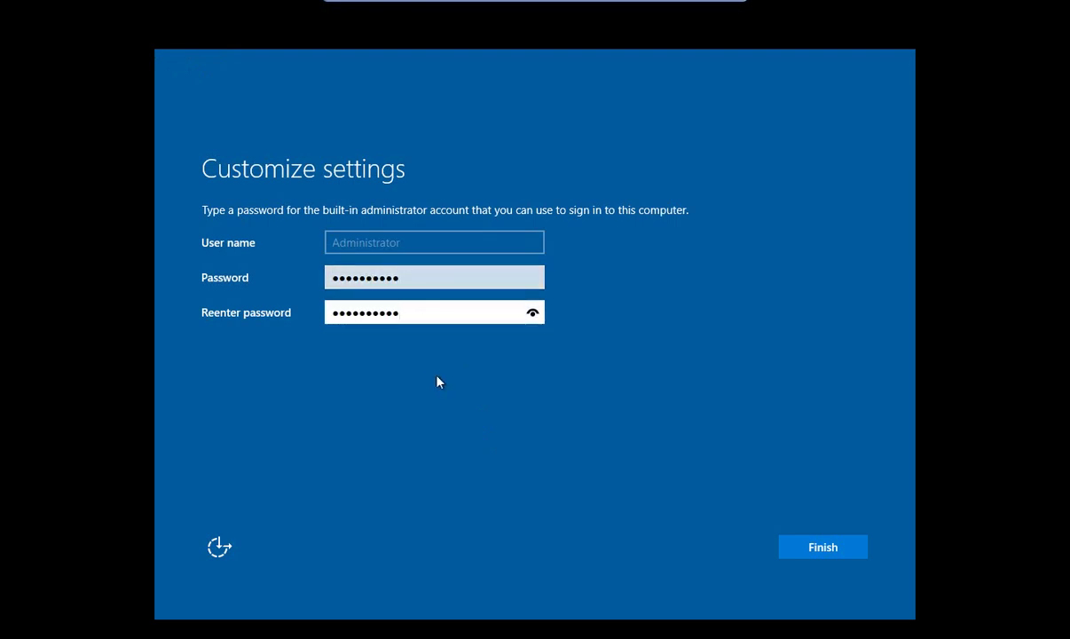
{"action": "left_click", "coordinate": [832, 554]}
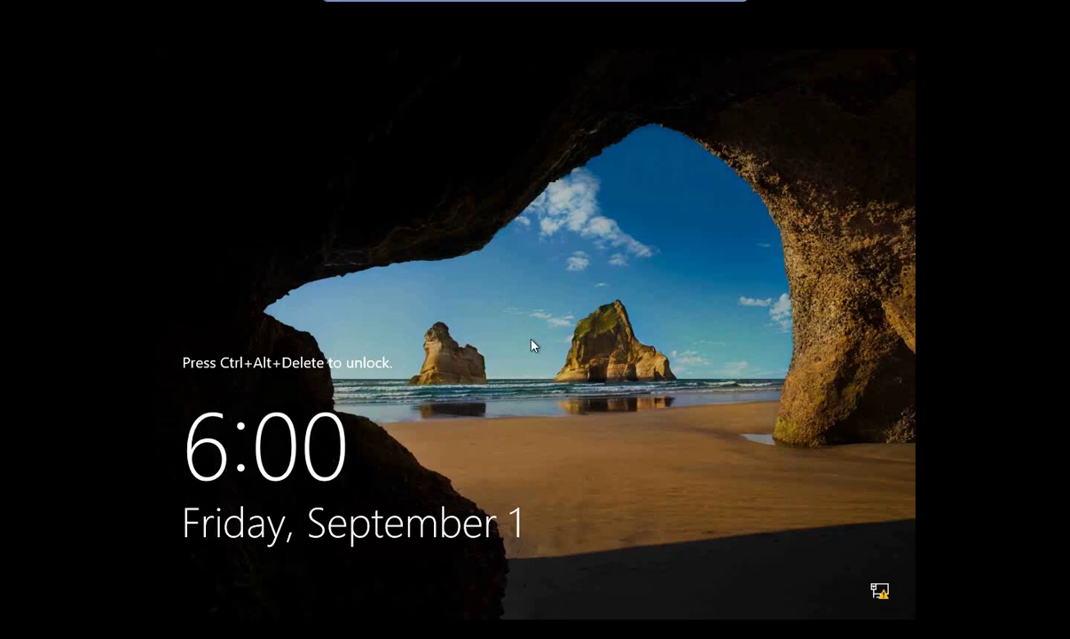
Send Ctrl+Alt+Delete and sign in as Administrator with the account password.
{"action": "key", "text": "ctrl+alt+Delete"}
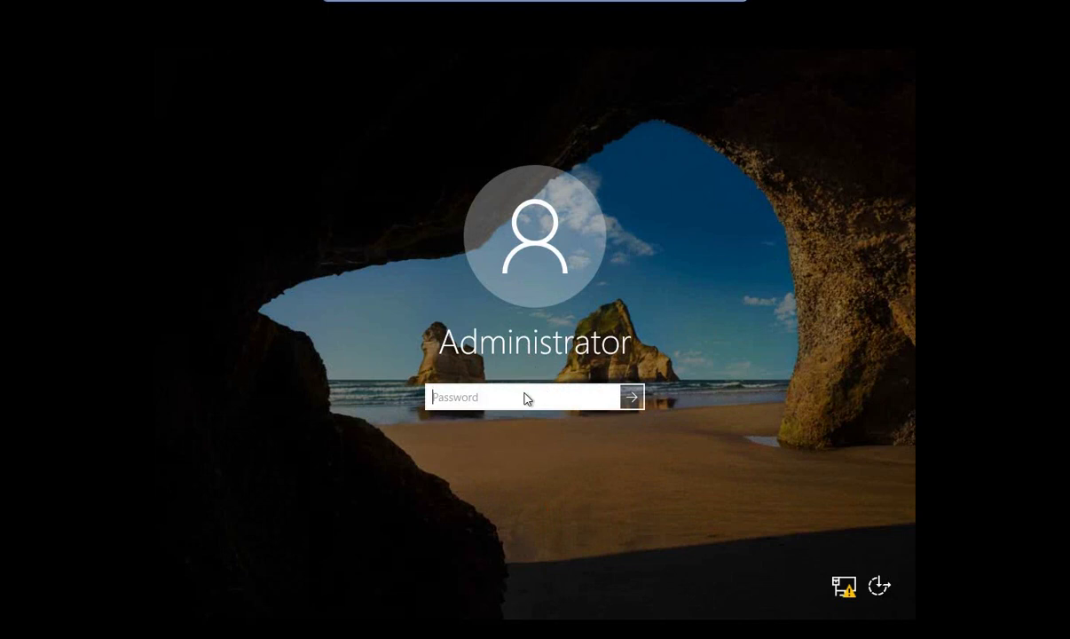
{"action": "type", "text": "••••••••••"}
{"action": "key", "text": "Return"}
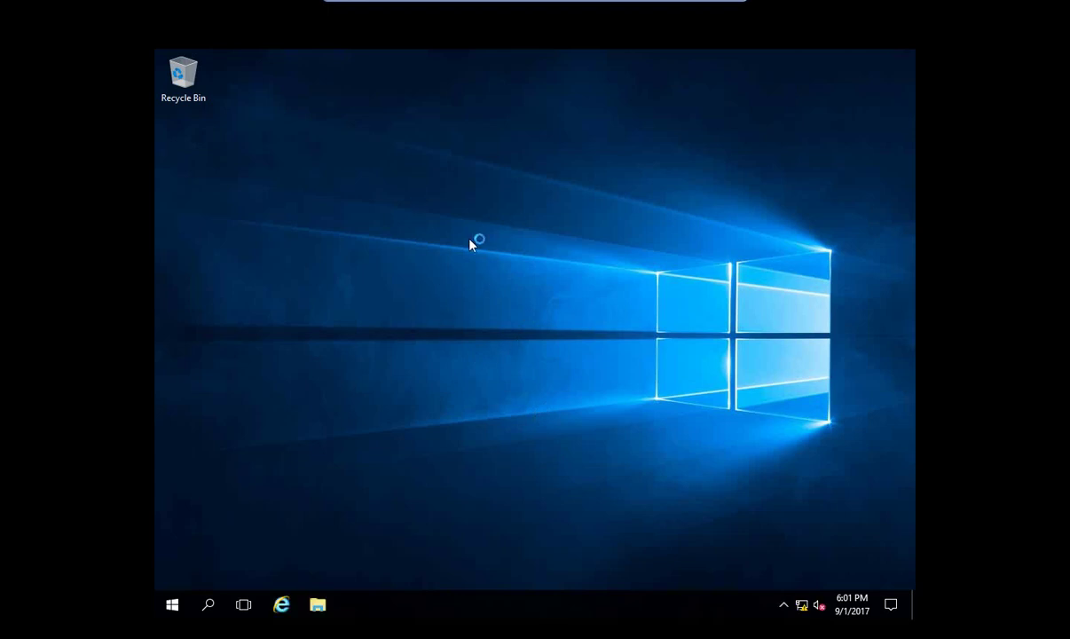
Enable the Computer and User's Files desktop icons, untick Allow themes to change icons, and close Settings.
{"action": "right_click", "coordinate": [438, 185]}
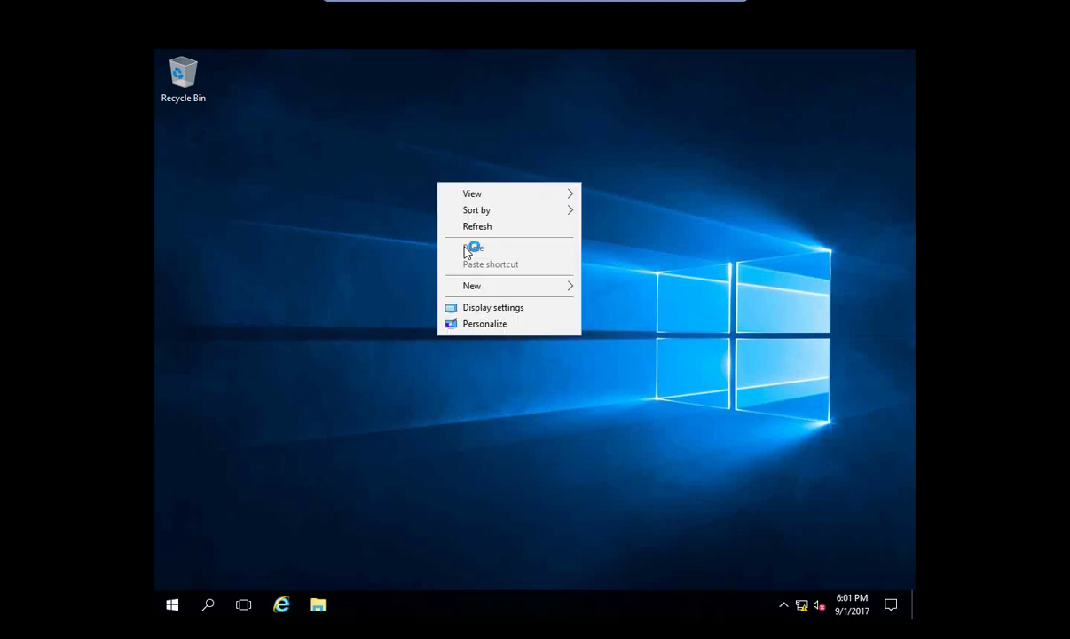
{"action": "left_click", "coordinate": [486, 326]}
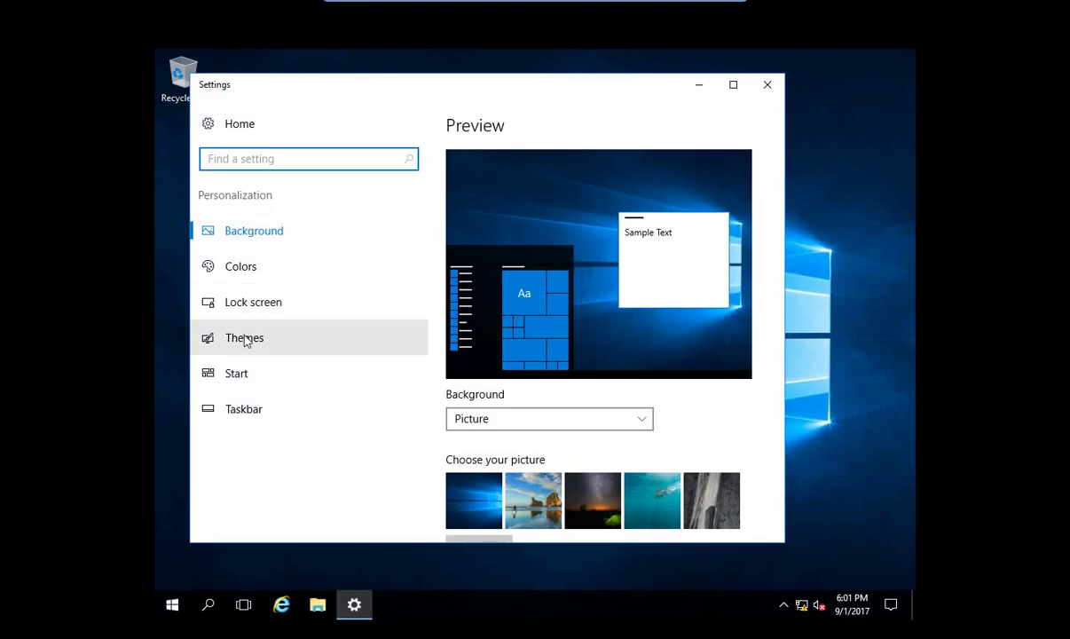
{"action": "left_click", "coordinate": [248, 345]}
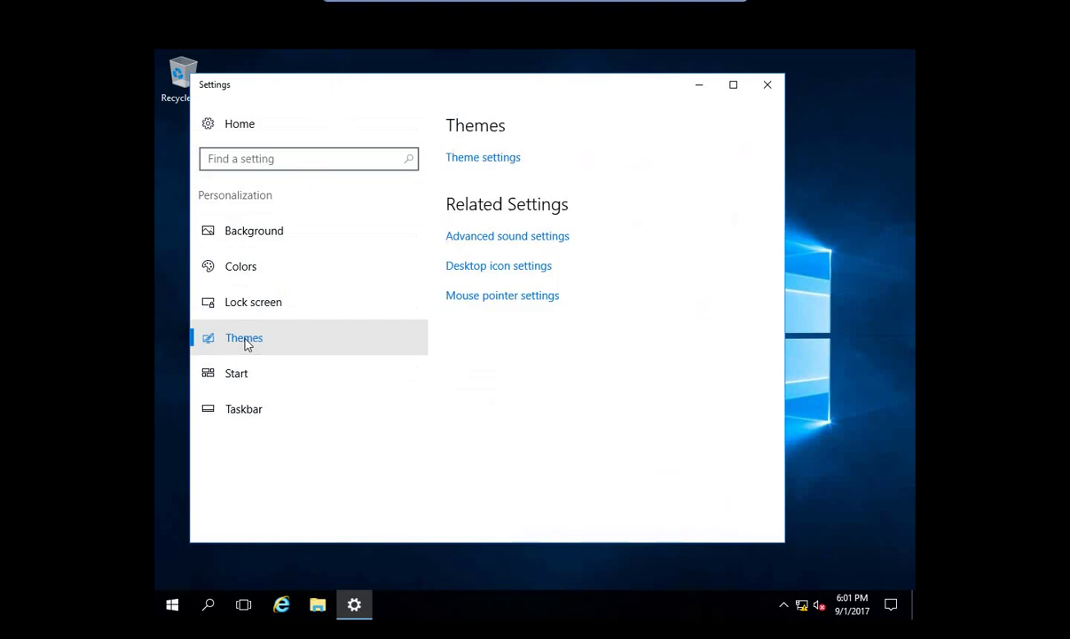
{"action": "left_click", "coordinate": [490, 268]}
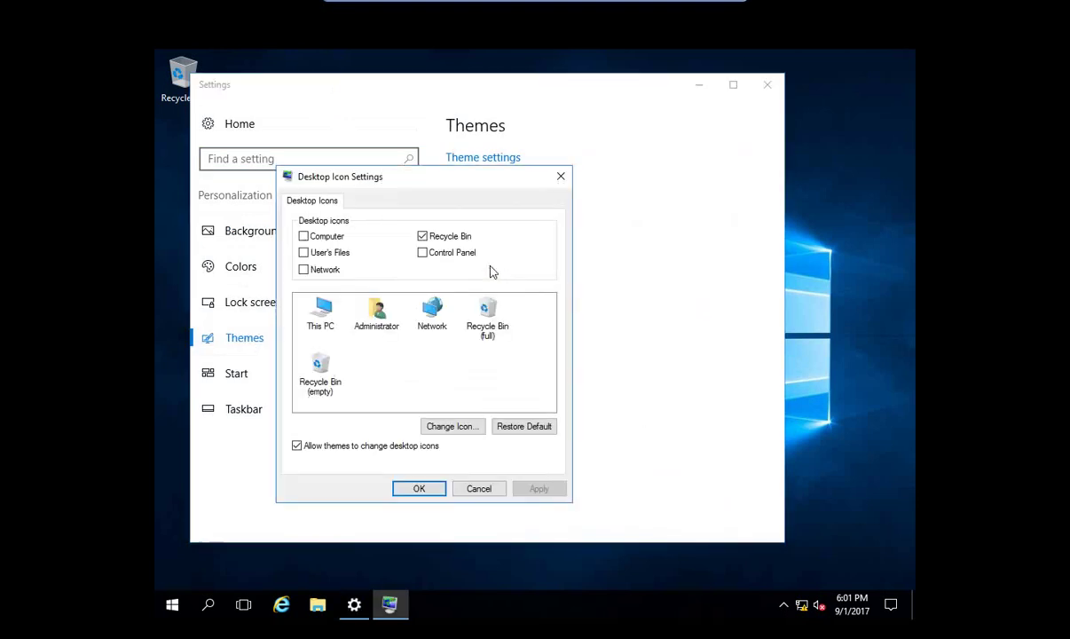
{"action": "left_click", "coordinate": [304, 252]}
{"action": "left_click", "coordinate": [303, 236]}
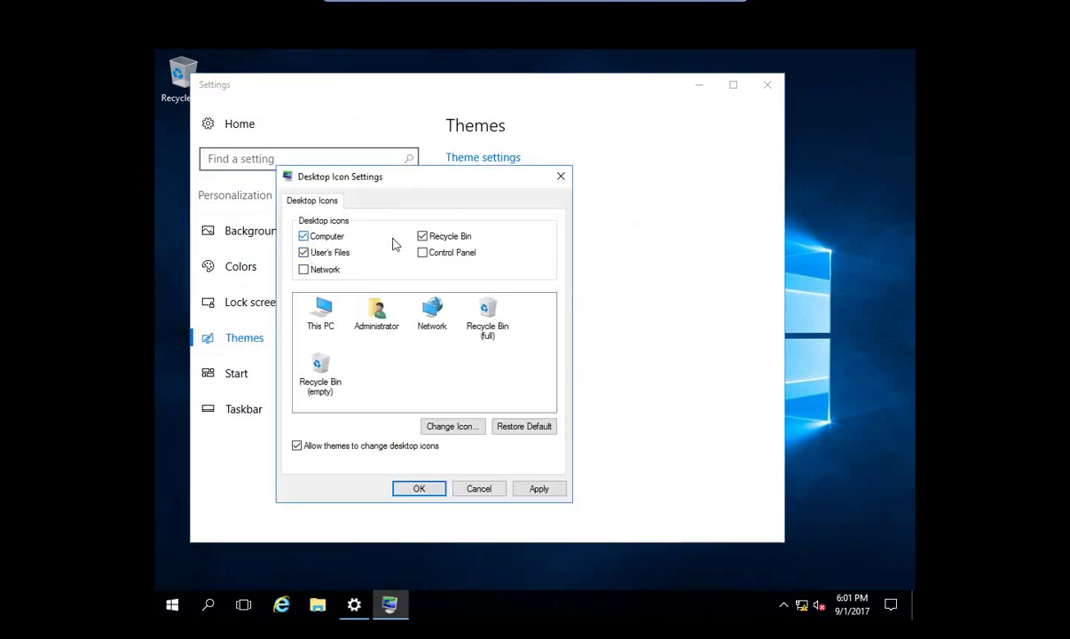
{"action": "left_click", "coordinate": [381, 445]}
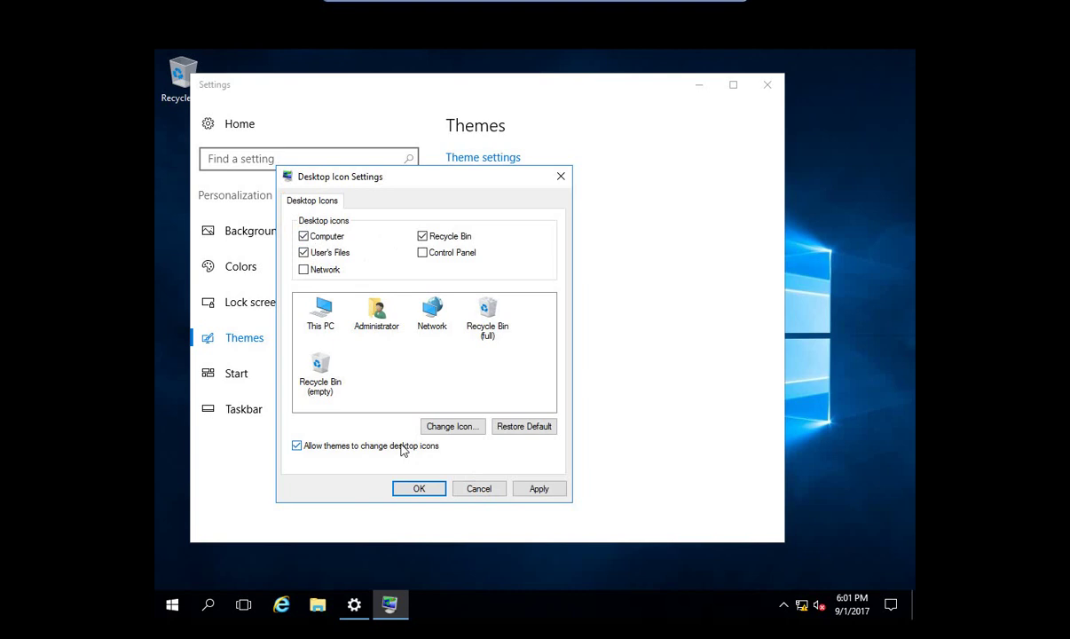
{"action": "left_click", "coordinate": [539, 489]}
{"action": "left_click", "coordinate": [422, 487]}
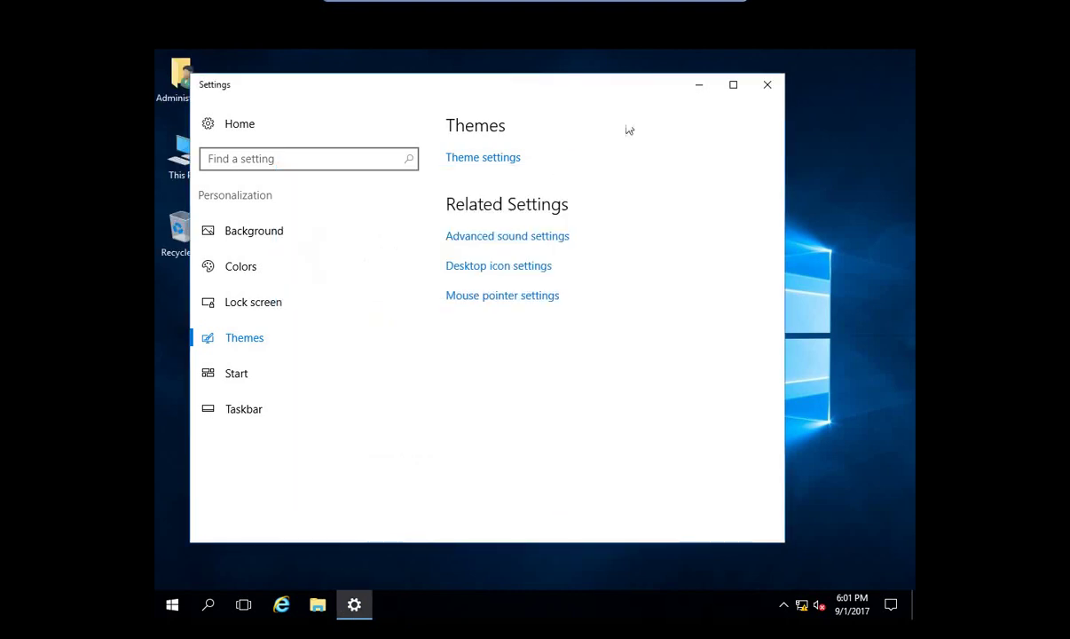
{"action": "left_click", "coordinate": [765, 86]}
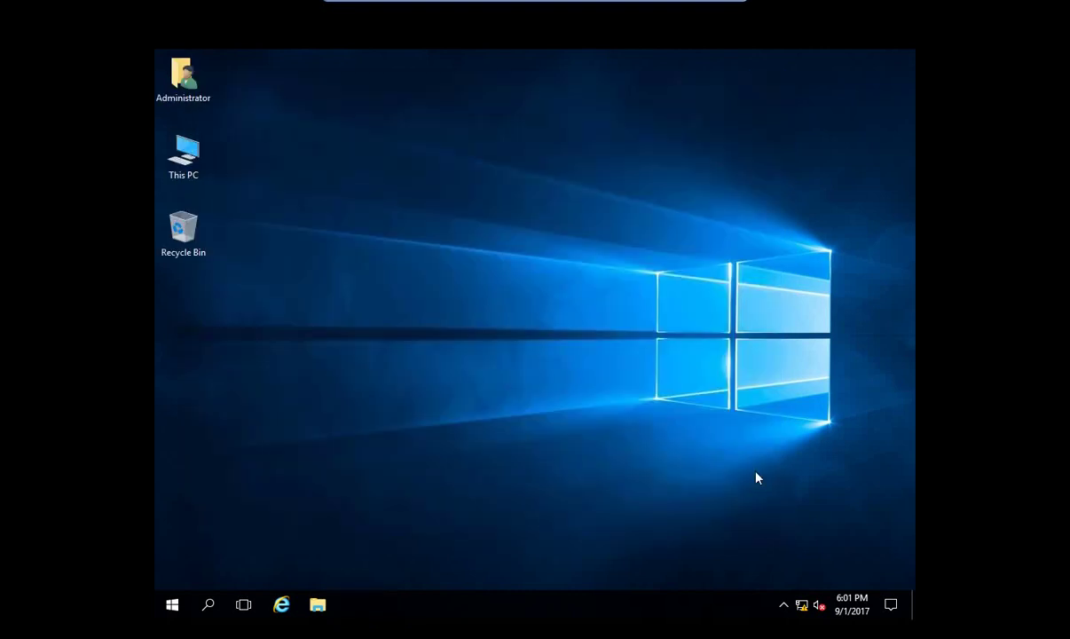
Check This PC properties: Windows Server 2016 Datacenter Evaluation, 4.00 GB RAM, 64-bit, then close the window.
{"action": "right_click", "coordinate": [187, 145]}
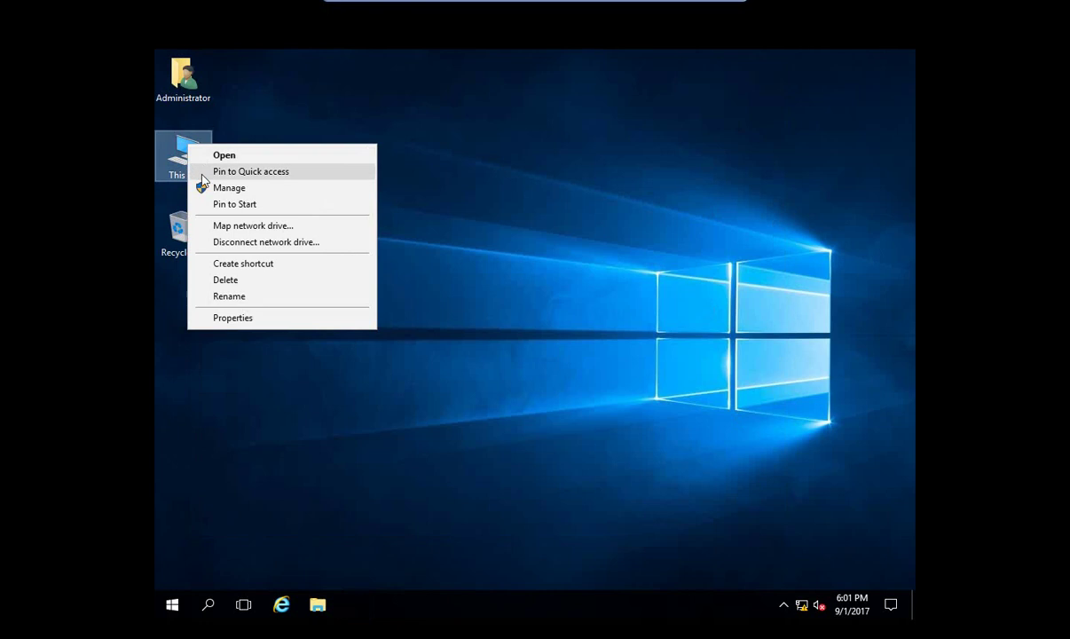
{"action": "left_click", "coordinate": [274, 321]}
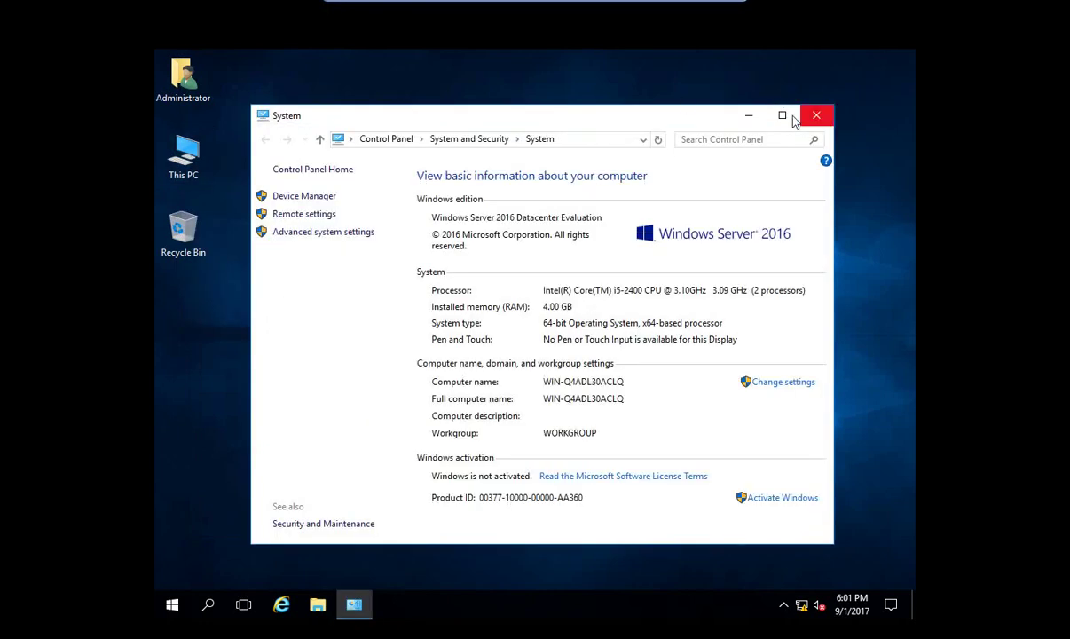
{"action": "left_click", "coordinate": [782, 117]}
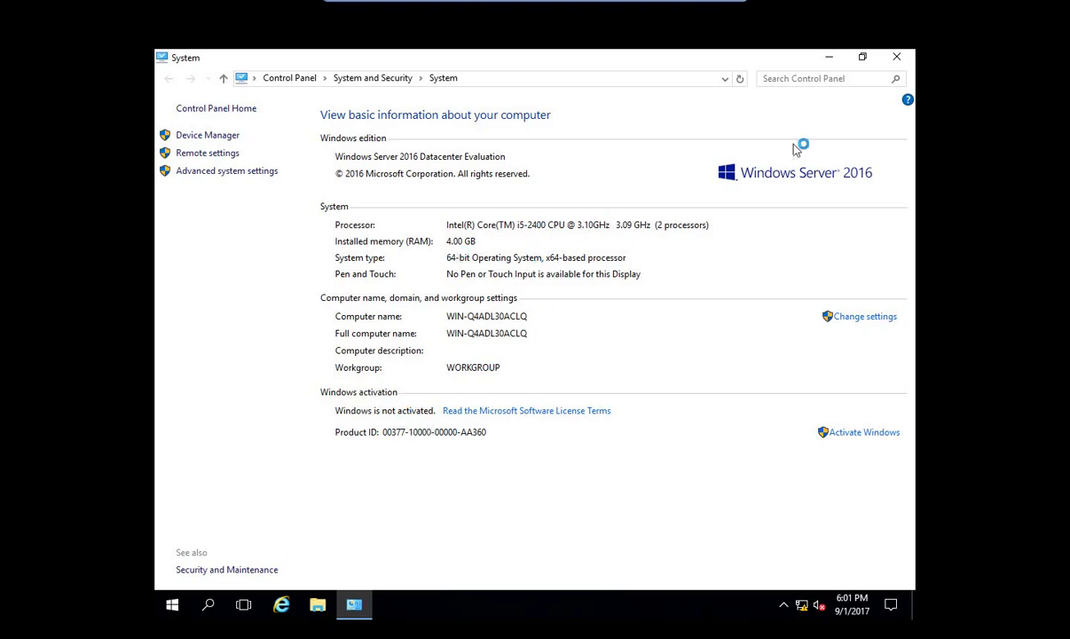
{"action": "left_click", "coordinate": [897, 59]}
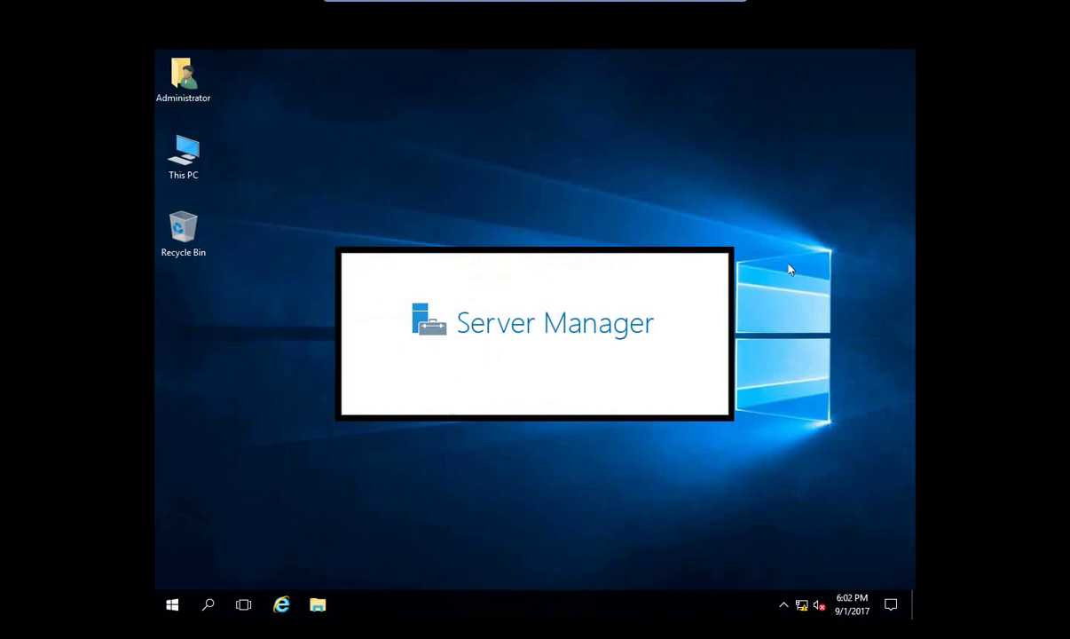
Refresh the desktop, minimize Server Manager, and refresh the desktop again.
{"action": "right_click", "coordinate": [482, 127]}
{"action": "left_click", "coordinate": [504, 167]}
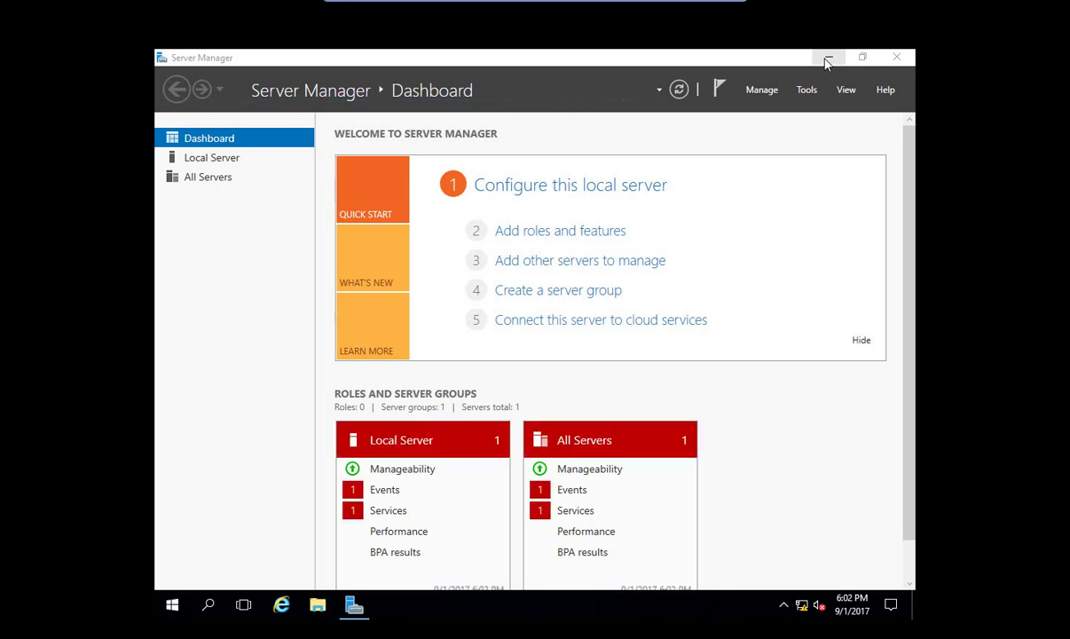
{"action": "left_click", "coordinate": [827, 59]}
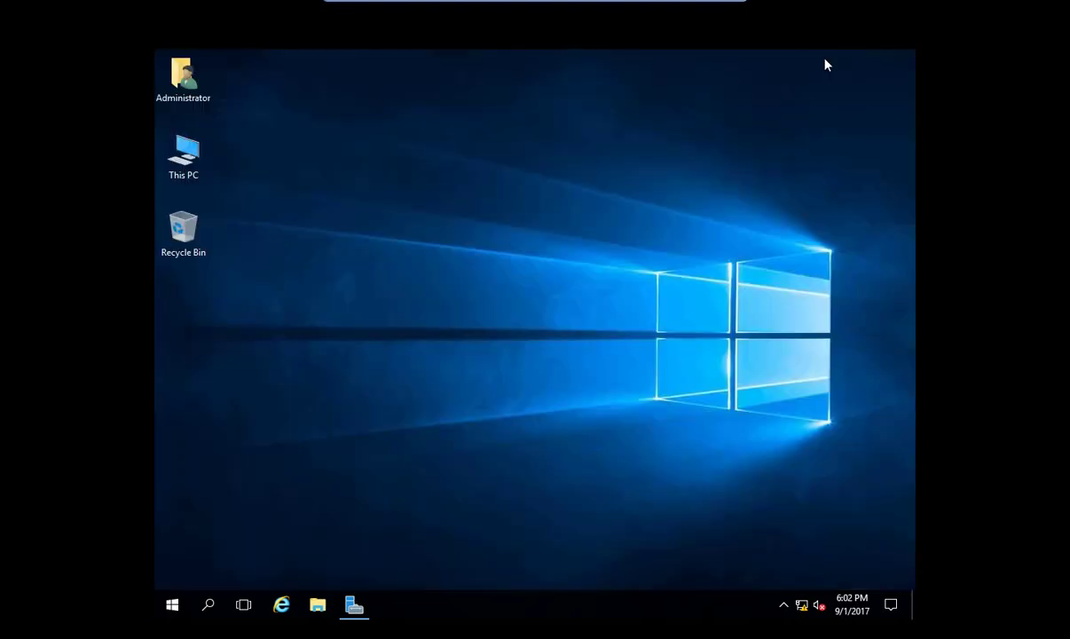
{"action": "right_click", "coordinate": [388, 174]}
{"action": "left_click", "coordinate": [420, 216]}
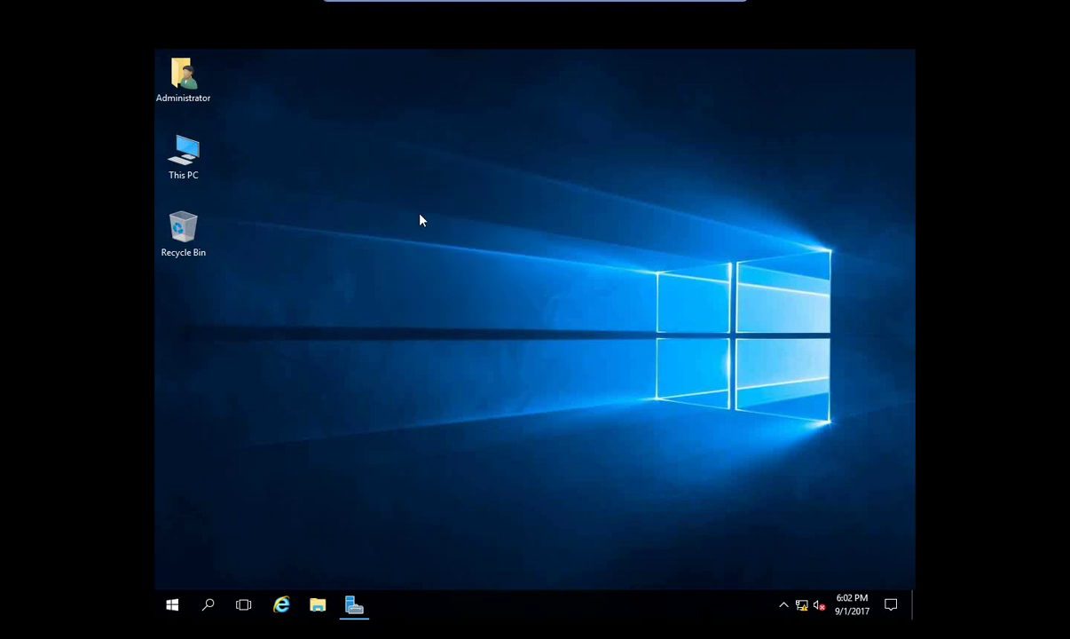